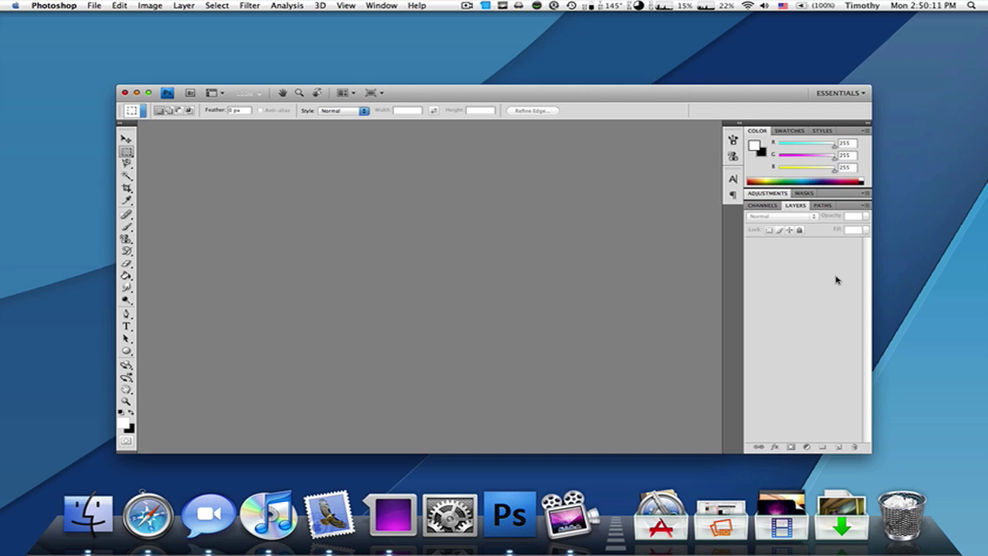
{"action": "left_click_drag", "start_coordinate": [627, 95], "coordinate": [625, 91]}
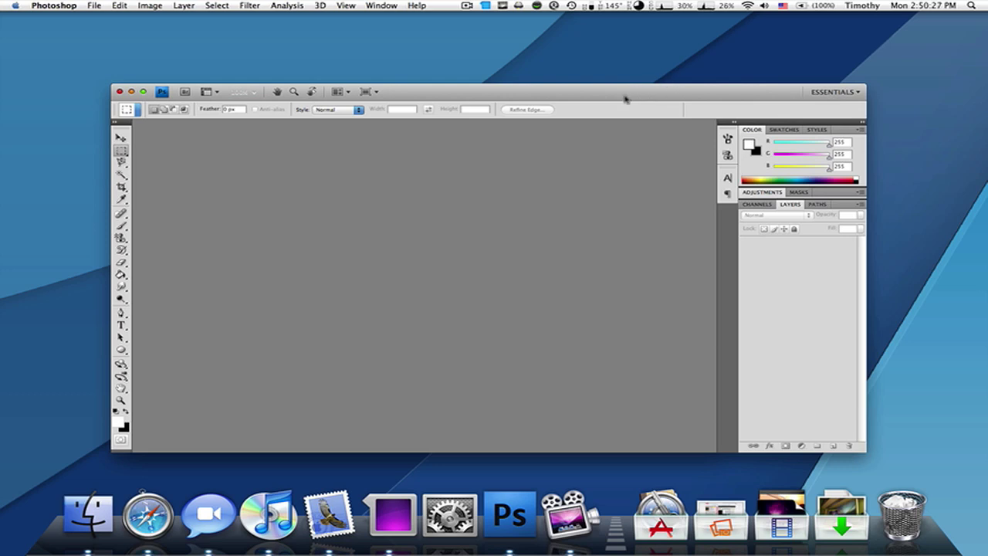
{"action": "left_click_drag", "start_coordinate": [627, 98], "coordinate": [634, 96]}
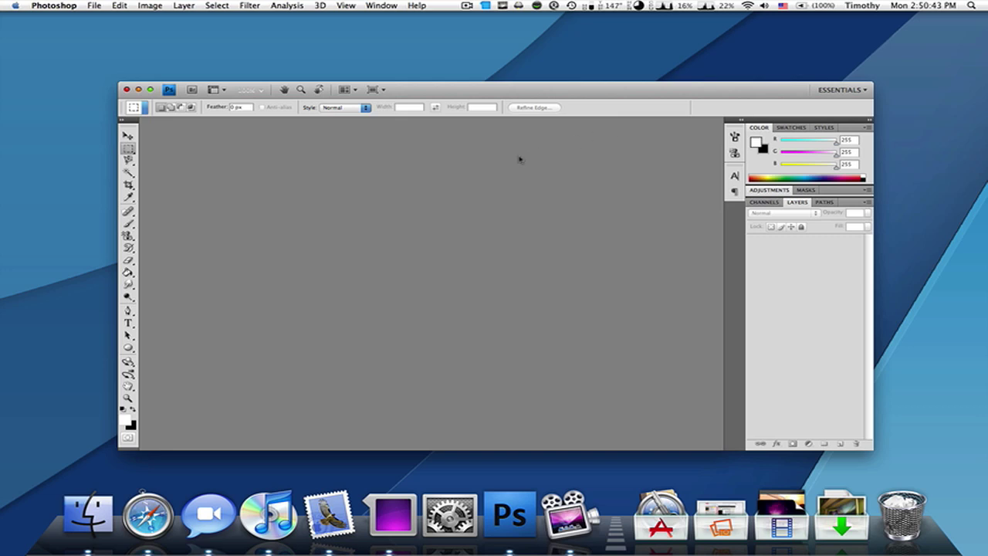
Step: Create a new document 512 pixels wide and 512 pixels high with a transparent background
{"action": "left_click", "coordinate": [103, 5]}
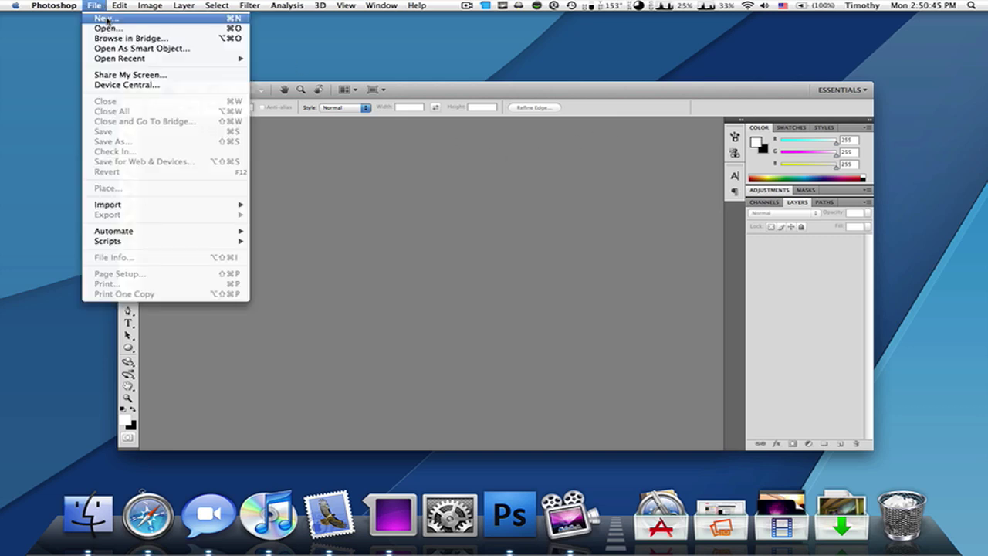
{"action": "left_click", "coordinate": [108, 21]}
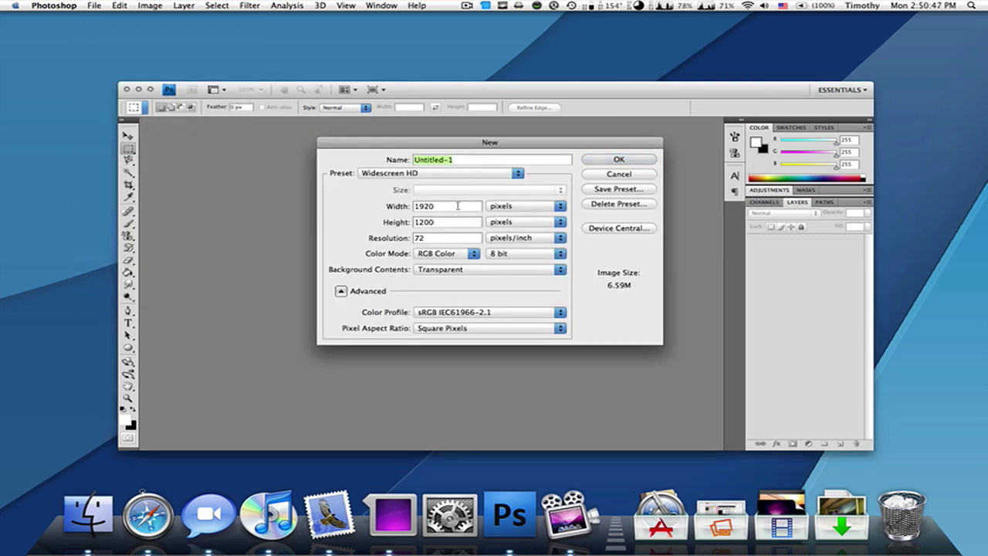
{"action": "double_click", "coordinate": [457, 205]}
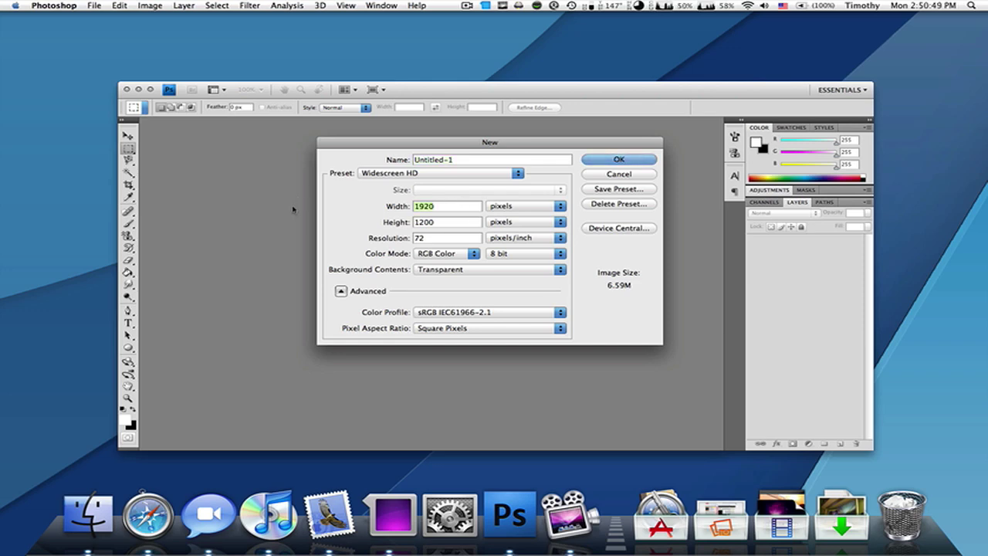
{"action": "type", "text": "512"}
{"action": "key", "text": "Tab"}
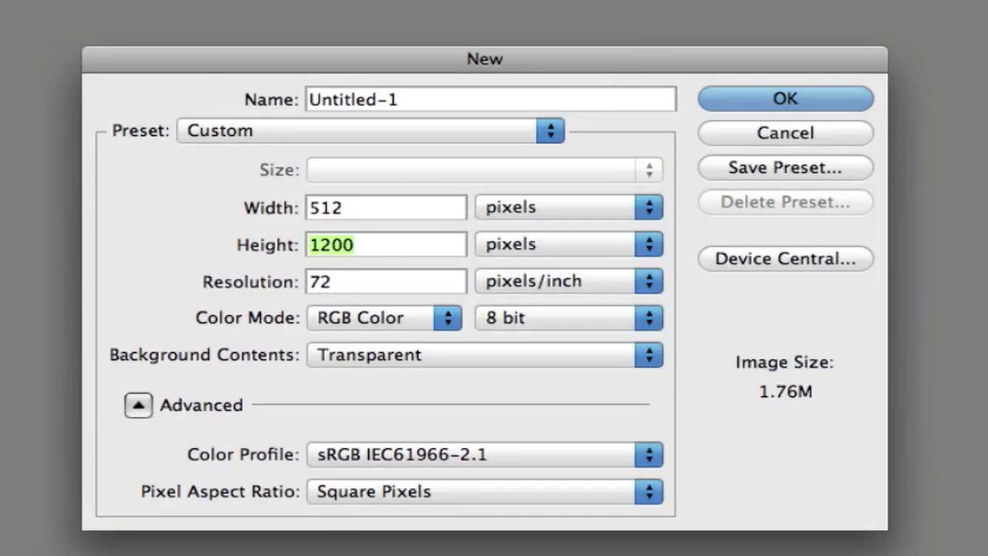
{"action": "type", "text": "512"}
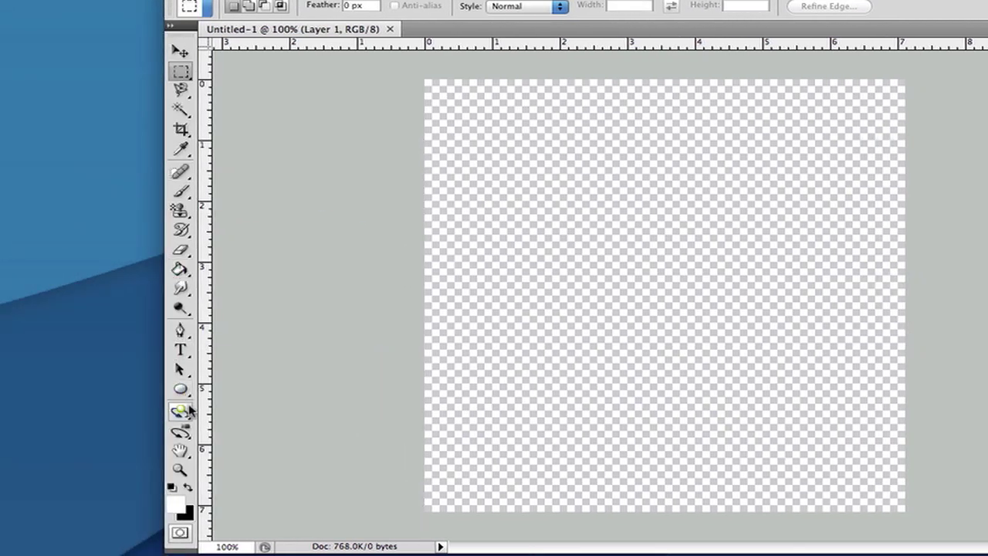
Step: Draw a filled white, roughly square rectangle with the Rectangle tool and move it toward the canvas's upper right
{"action": "left_click", "coordinate": [180, 389]}
{"action": "left_click", "coordinate": [271, 383]}
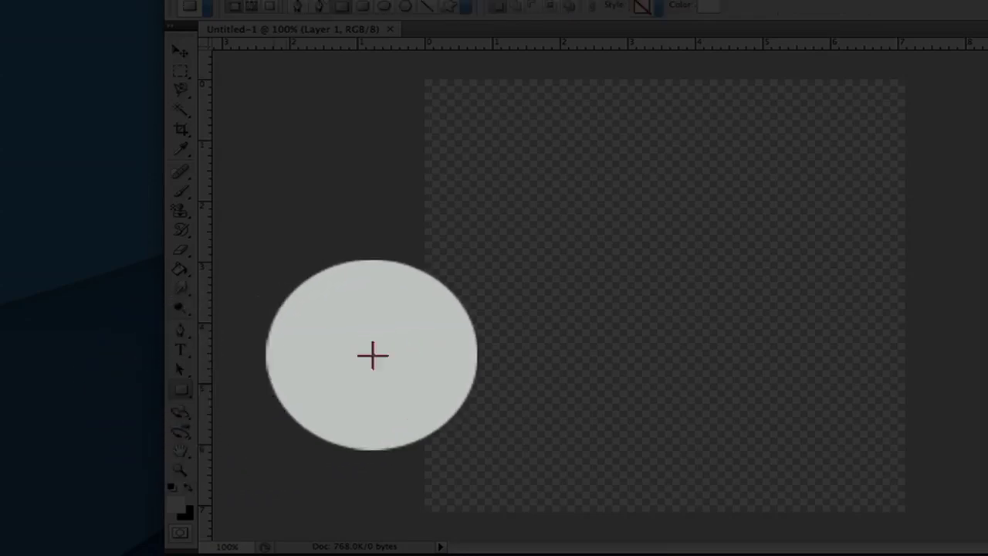
{"action": "left_click_drag", "start_coordinate": [508, 207], "coordinate": [773, 444]}
{"action": "left_click", "coordinate": [180, 51]}
{"action": "left_click_drag", "start_coordinate": [551, 291], "coordinate": [811, 222]}
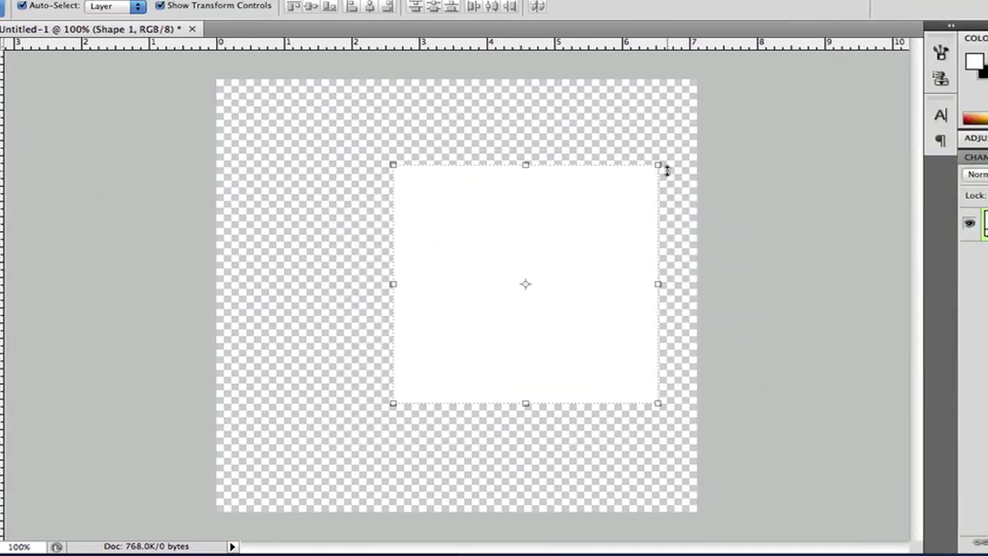
Step: Scale the white rectangle down from its upper-right corner and shift it farther toward the canvas's right edge
{"action": "left_click_drag", "start_coordinate": [657, 163], "coordinate": [599, 217]}
{"action": "key", "text": "Return"}
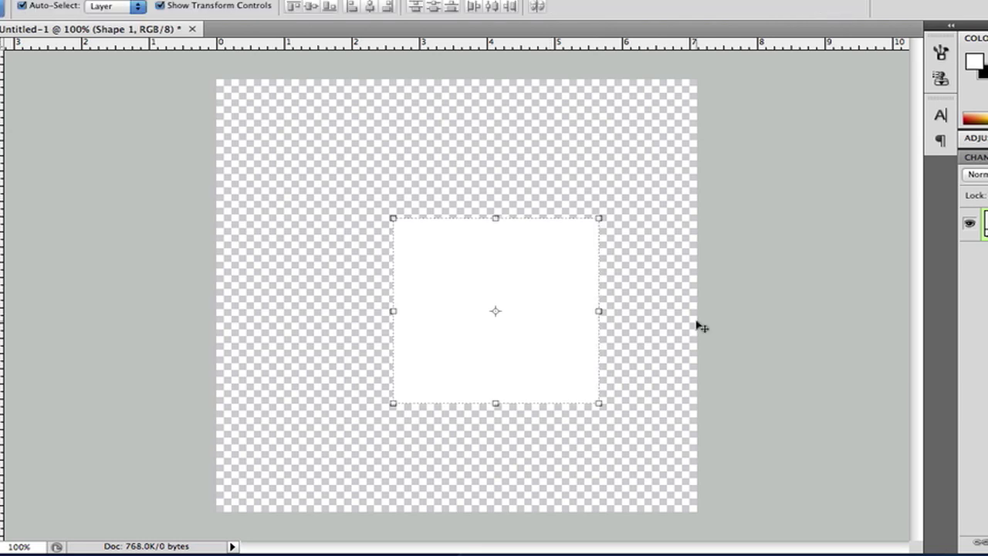
{"action": "left_click_drag", "start_coordinate": [536, 339], "coordinate": [583, 337]}
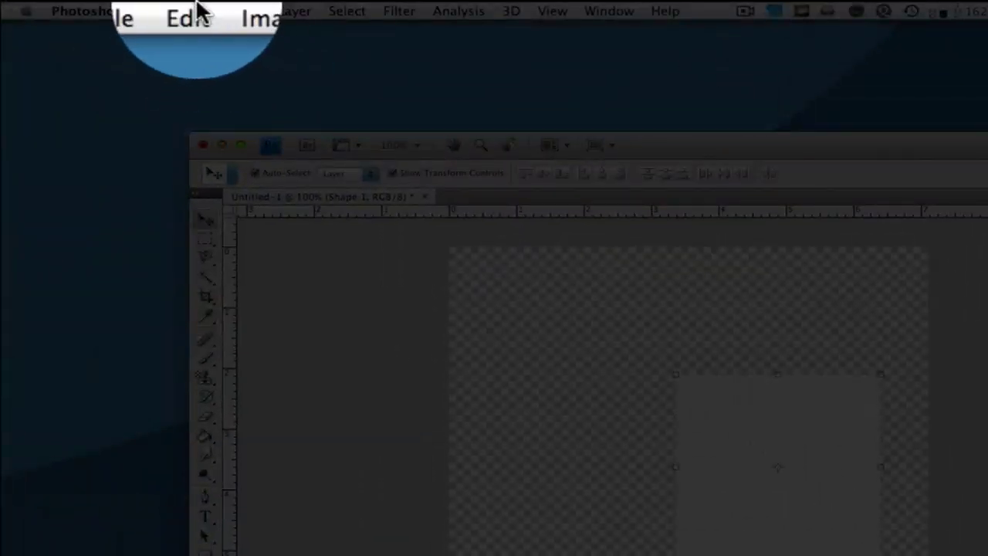
Step: Apply a Perspective transform to the white rectangle so its left edge becomes taller than its right edge
{"action": "left_click", "coordinate": [195, 11]}
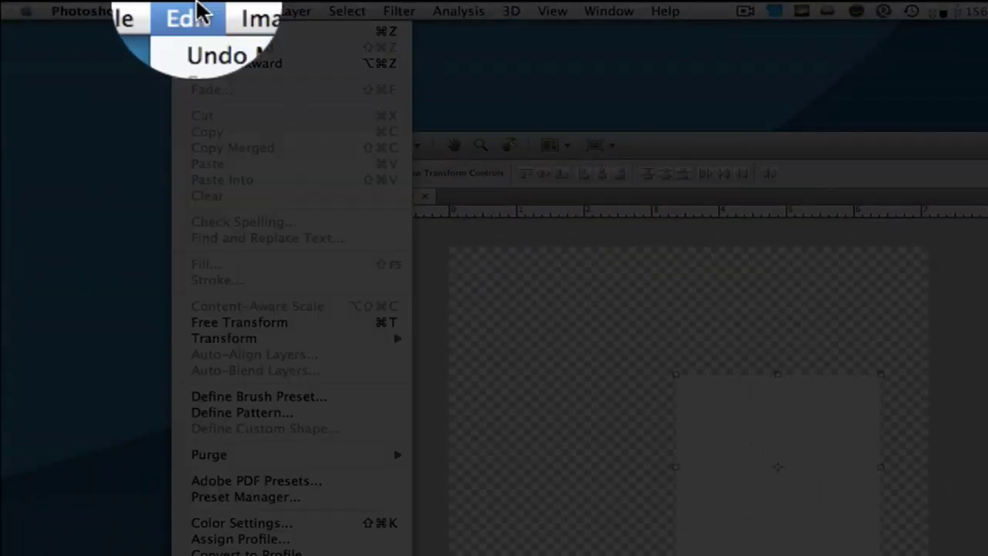
{"action": "mouse_move", "coordinate": [262, 344]}
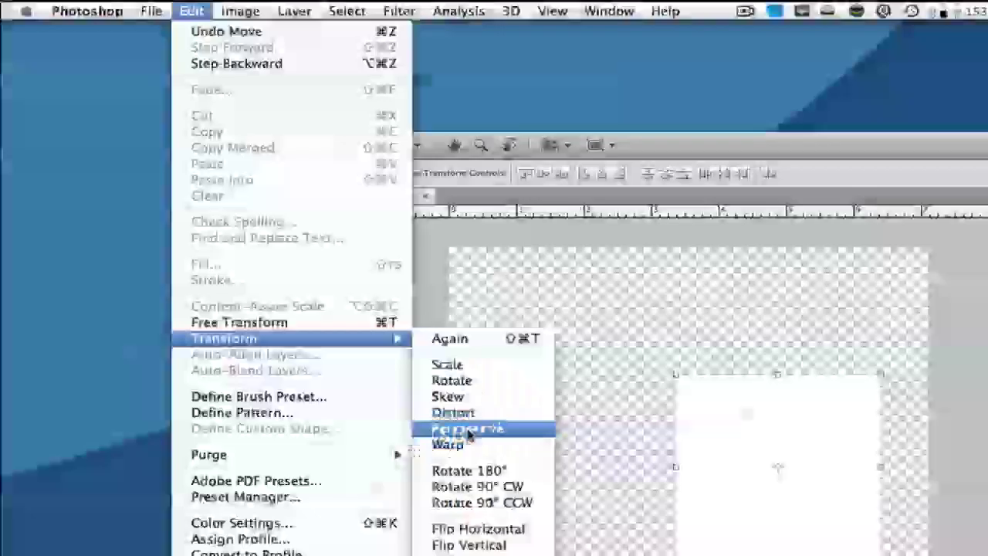
{"action": "left_click", "coordinate": [467, 429]}
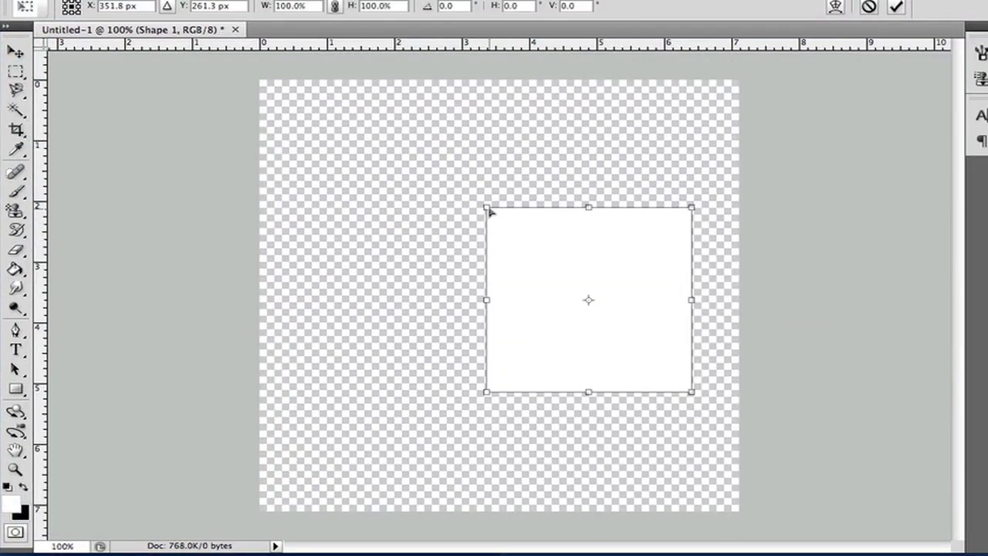
{"action": "left_click_drag", "start_coordinate": [675, 375], "coordinate": [673, 414]}
{"action": "left_click_drag", "start_coordinate": [484, 247], "coordinate": [511, 161]}
{"action": "key", "text": "Return"}
{"action": "left_click", "coordinate": [412, 314]}
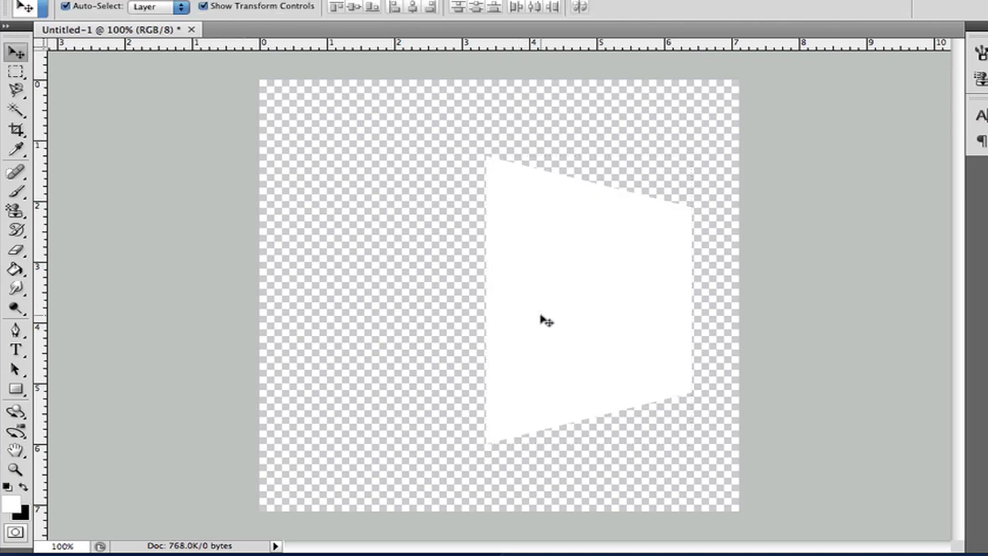
Step: Scale the white trapezoid down slightly and move it up and right to sit in the canvas's right half
{"action": "left_click", "coordinate": [541, 315]}
{"action": "left_click_drag", "start_coordinate": [691, 156], "coordinate": [662, 196]}
{"action": "key", "text": "Return"}
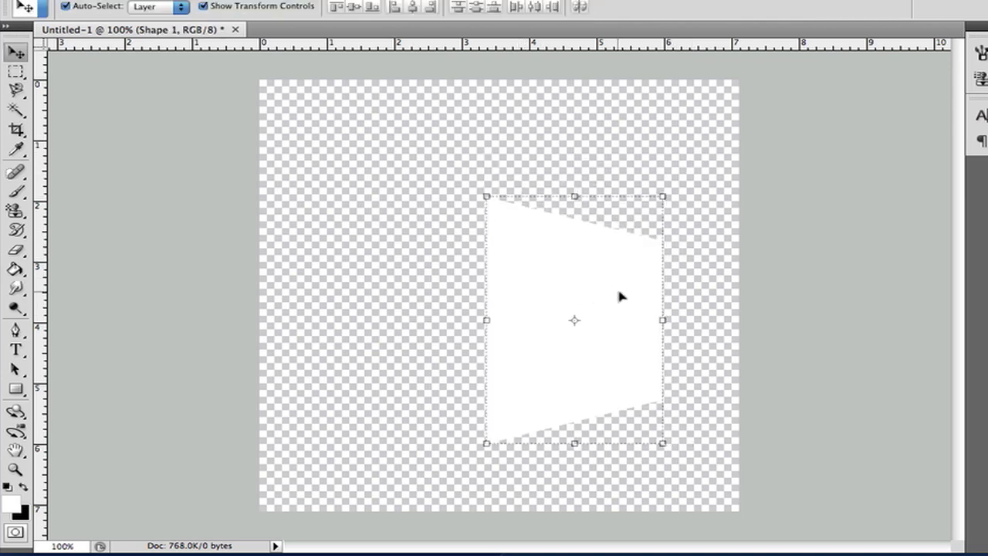
{"action": "left_click_drag", "start_coordinate": [620, 296], "coordinate": [651, 282]}
{"action": "left_click", "coordinate": [350, 327]}
{"action": "left_click_drag", "start_coordinate": [553, 328], "coordinate": [589, 334]}
{"action": "left_click", "coordinate": [429, 345]}
{"action": "left_click", "coordinate": [316, 332]}
Step: Duplicate the Shape 1 layer and mirror the copy horizontally so the two trapezoids meet along their tall edges
{"action": "left_click", "coordinate": [15, 389]}
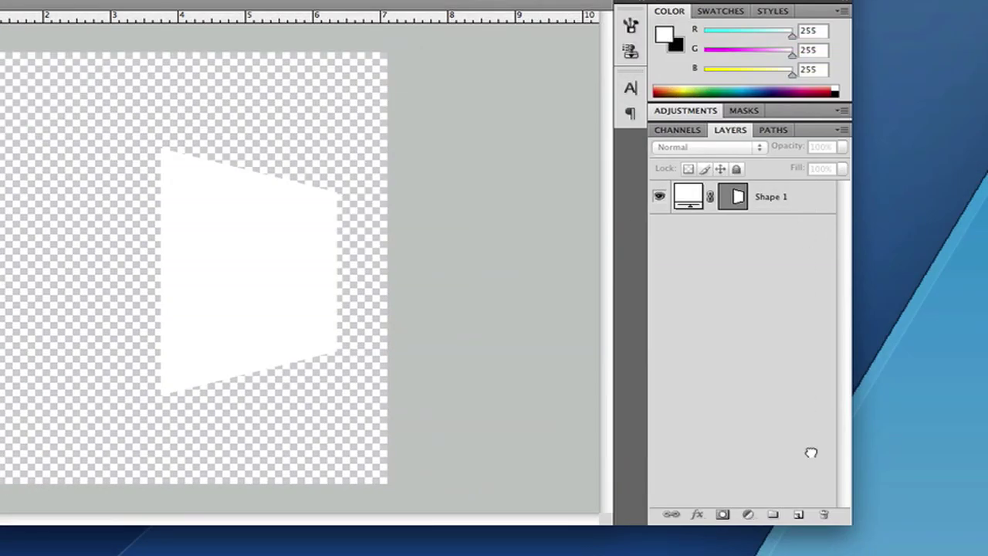
{"action": "left_click", "coordinate": [798, 514]}
{"action": "left_click_drag", "start_coordinate": [801, 515], "coordinate": [801, 517]}
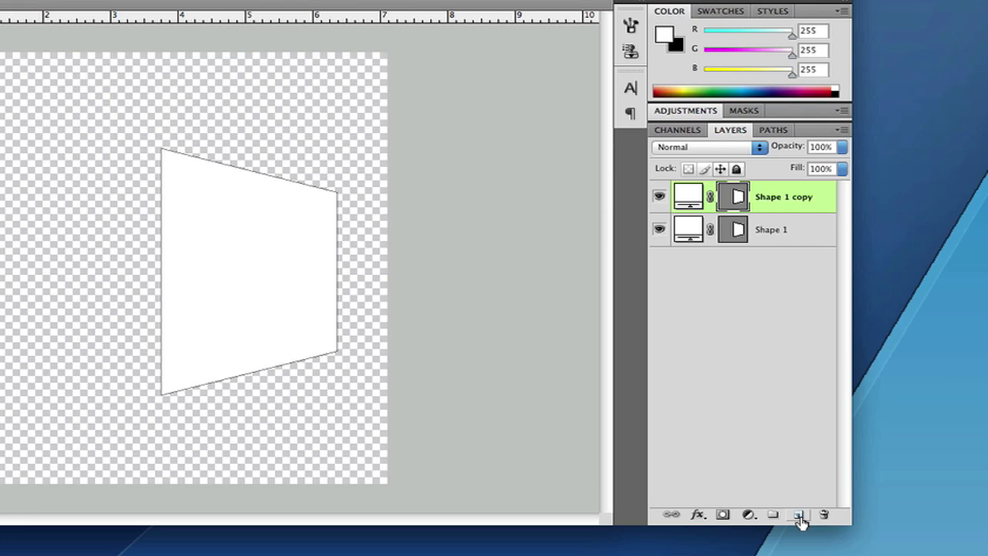
{"action": "key", "text": "ctrl+t"}
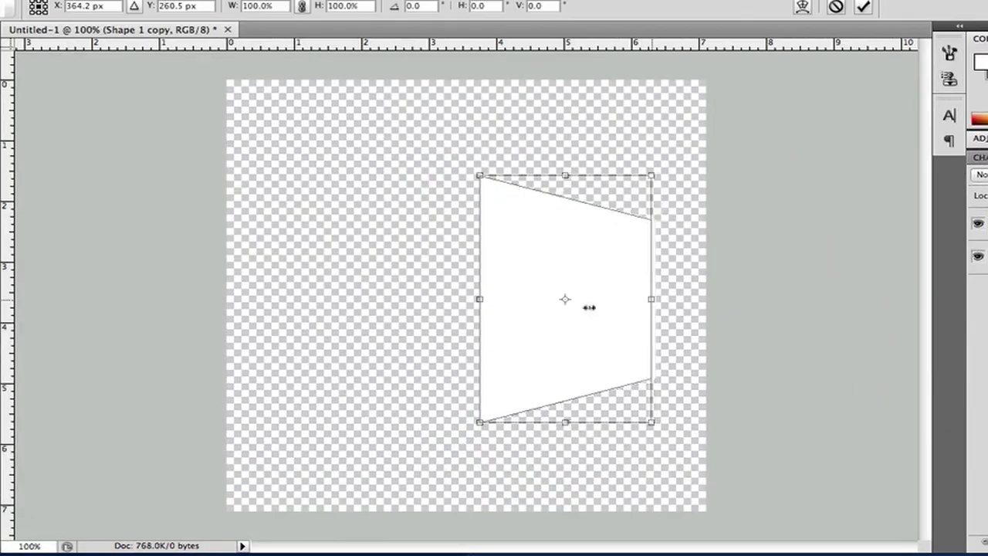
{"action": "left_click_drag", "start_coordinate": [589, 307], "coordinate": [307, 316]}
{"action": "key", "text": "Return"}
{"action": "left_click", "coordinate": [629, 429]}
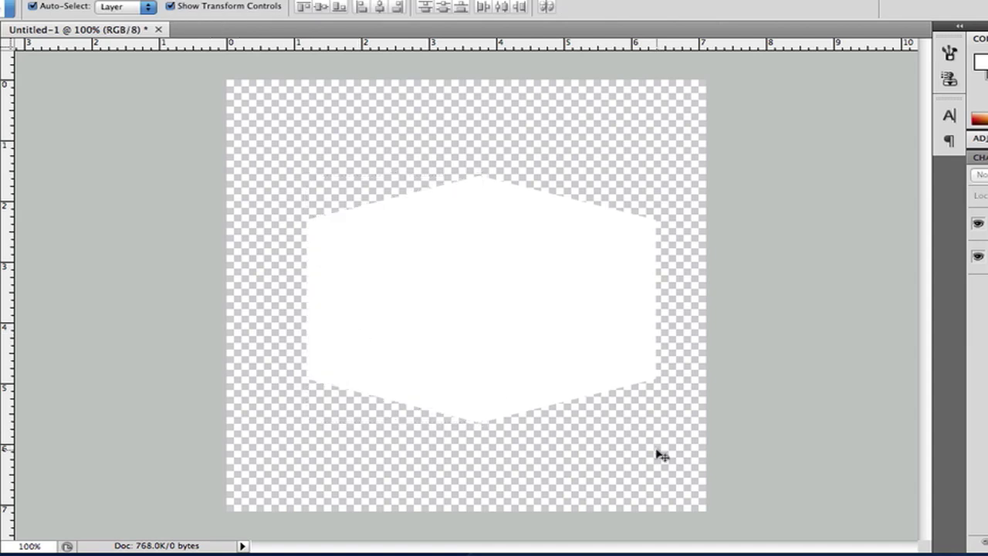
{"action": "left_click_drag", "start_coordinate": [657, 452], "coordinate": [267, 273]}
{"action": "left_click", "coordinate": [269, 273]}
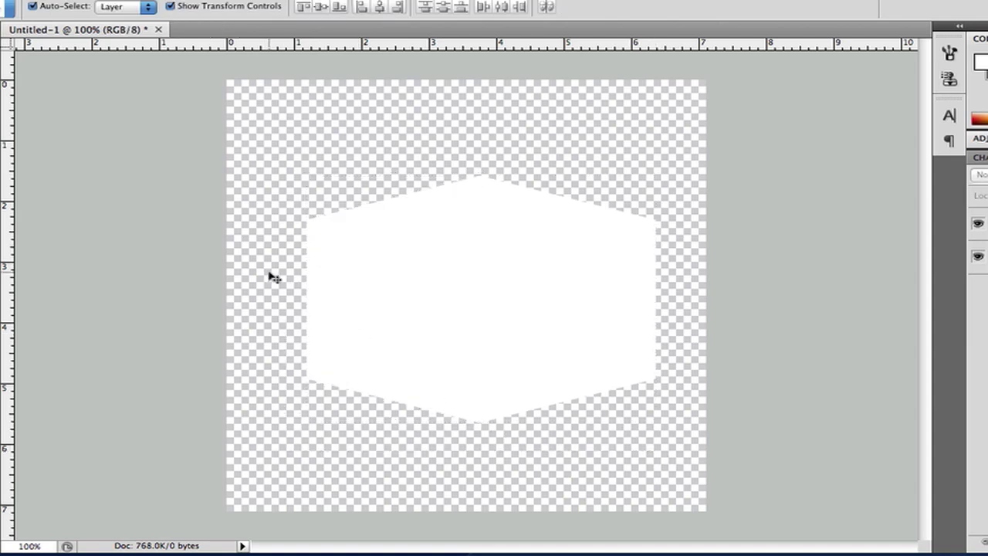
{"action": "left_click", "coordinate": [393, 296]}
Step: Add a new layer beneath both shapes and fill it with black using the Paint Bucket
{"action": "key", "text": "alt+shift+super+n"}
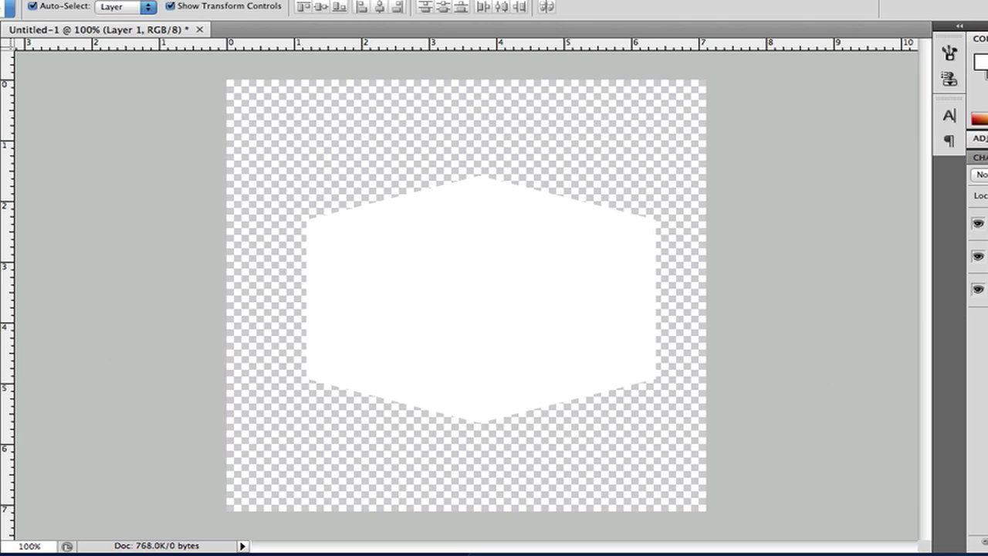
{"action": "left_click", "coordinate": [2, 409]}
{"action": "key", "text": "d"}
{"action": "left_click", "coordinate": [232, 414]}
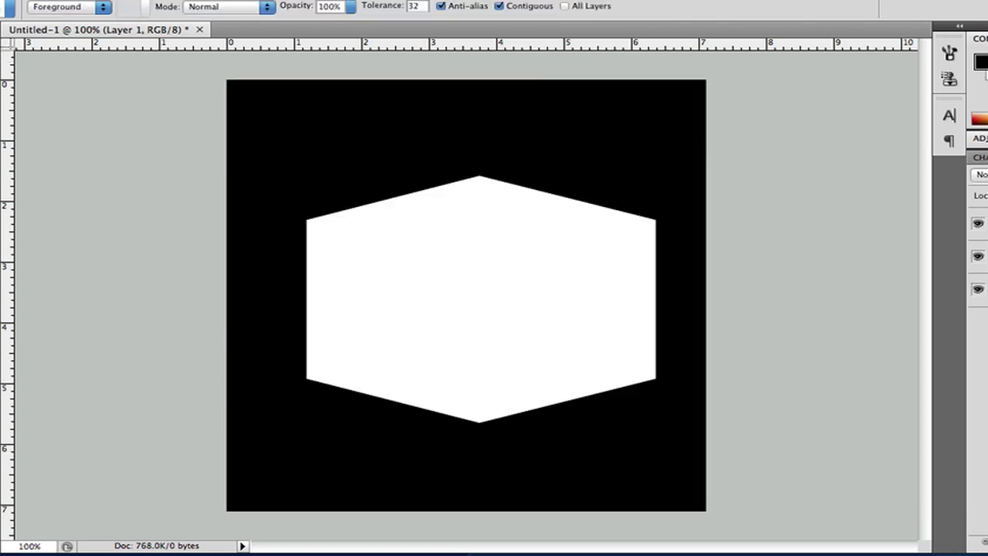
{"action": "key", "text": "v"}
{"action": "left_click", "coordinate": [111, 183]}
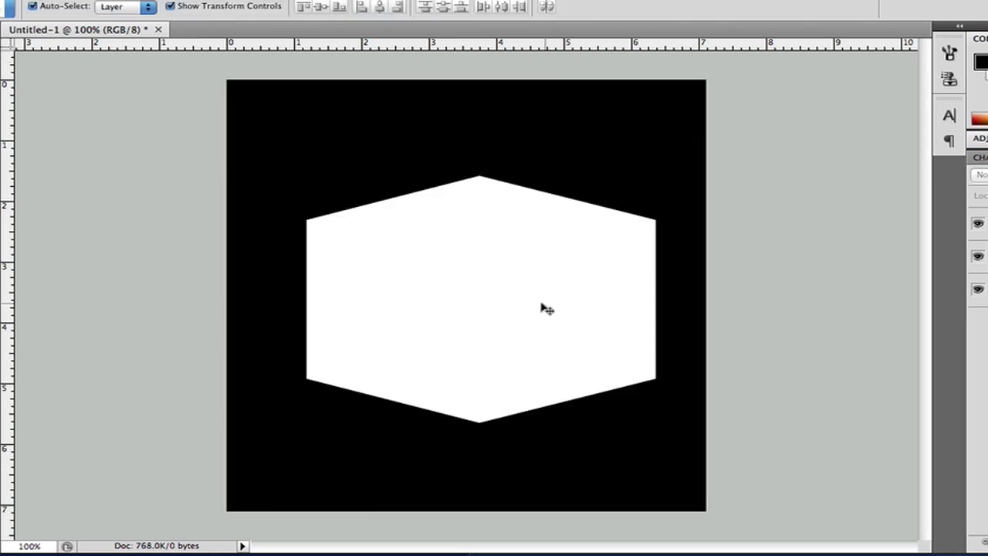
{"action": "left_click", "coordinate": [394, 337]}
{"action": "left_click", "coordinate": [566, 298]}
{"action": "double_click", "coordinate": [986, 224]}
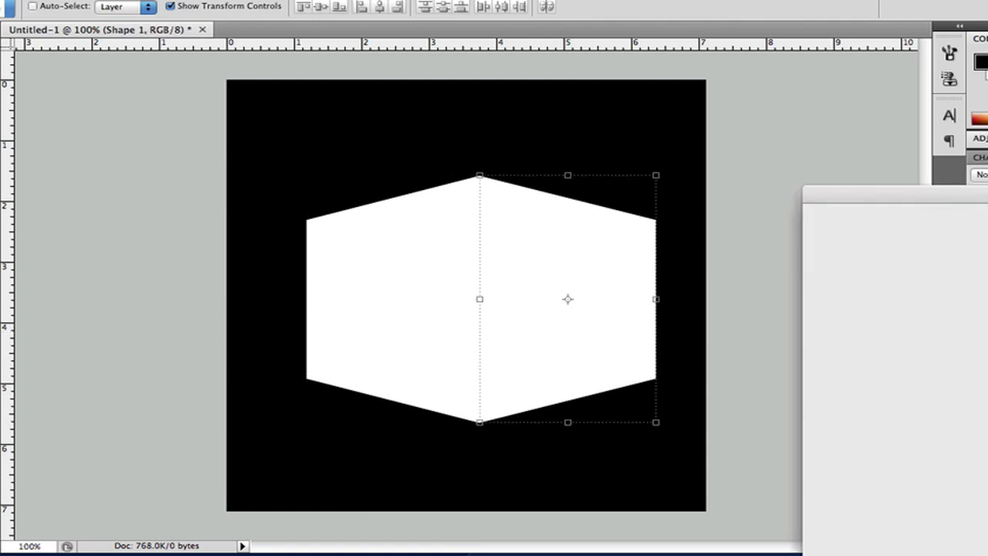
{"action": "left_click", "coordinate": [786, 386]}
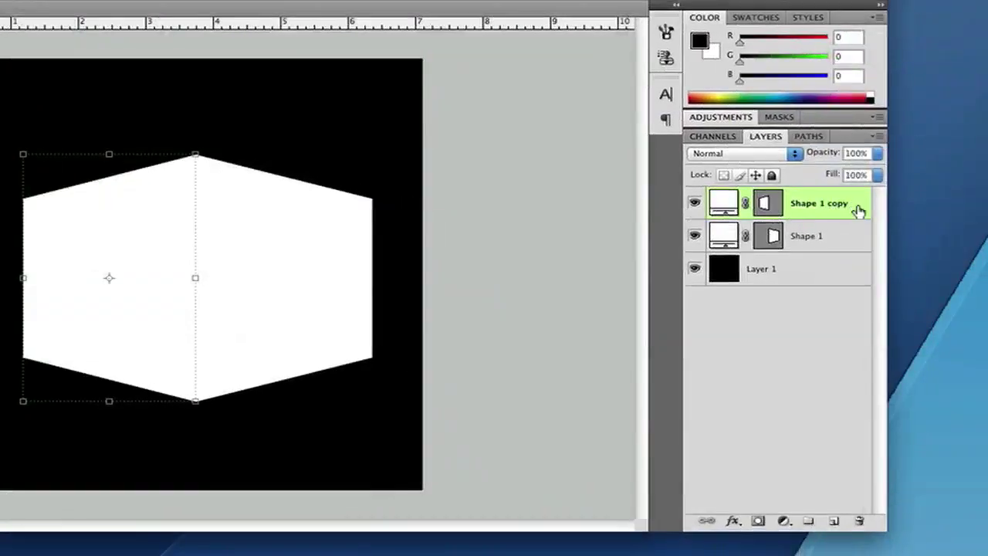
Step: Add a Gradient Overlay layer style to the Shape 1 layer that forms the box's right face
{"action": "double_click", "coordinate": [857, 225]}
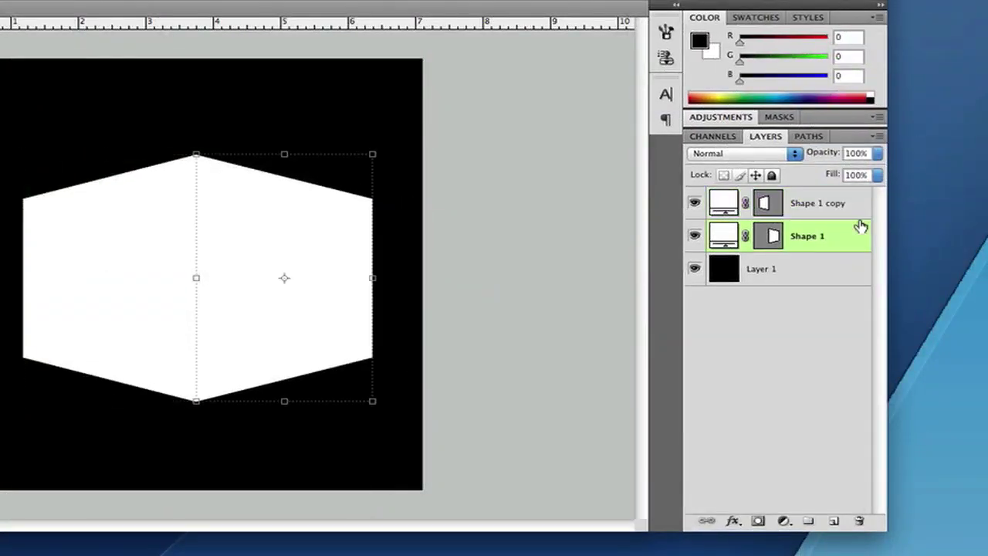
{"action": "left_click_drag", "start_coordinate": [713, 131], "coordinate": [708, 138]}
{"action": "key", "text": "Escape"}
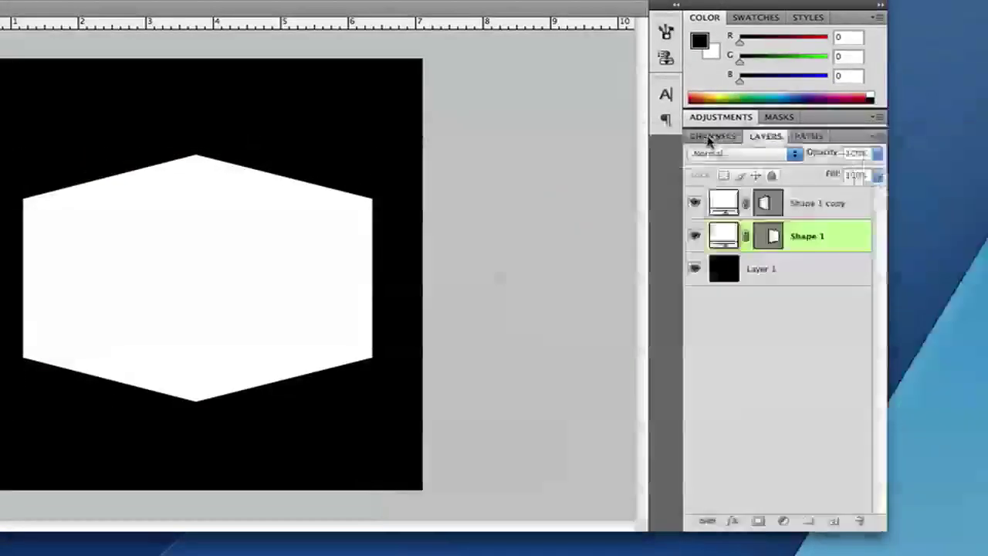
{"action": "left_click_drag", "start_coordinate": [987, 232], "coordinate": [736, 129]}
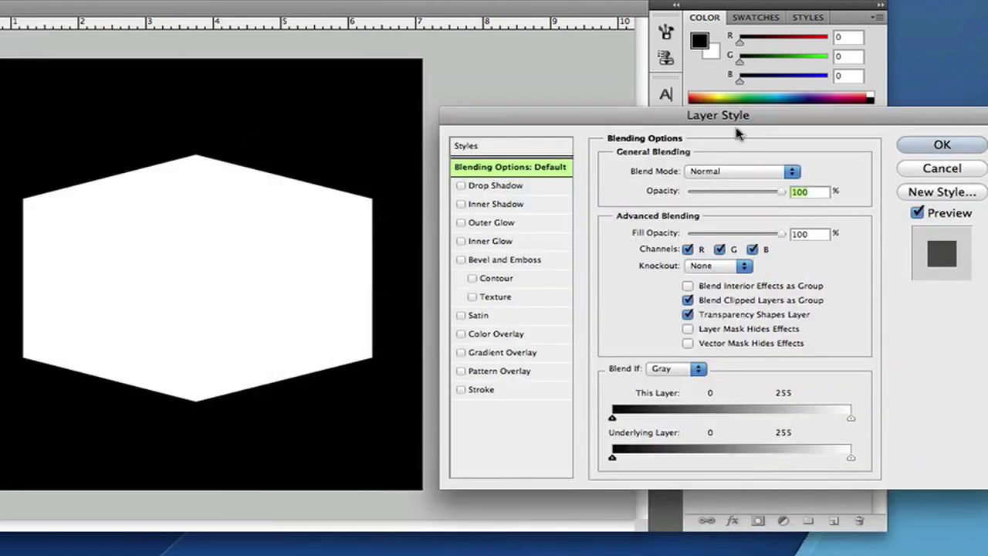
{"action": "left_click", "coordinate": [485, 352]}
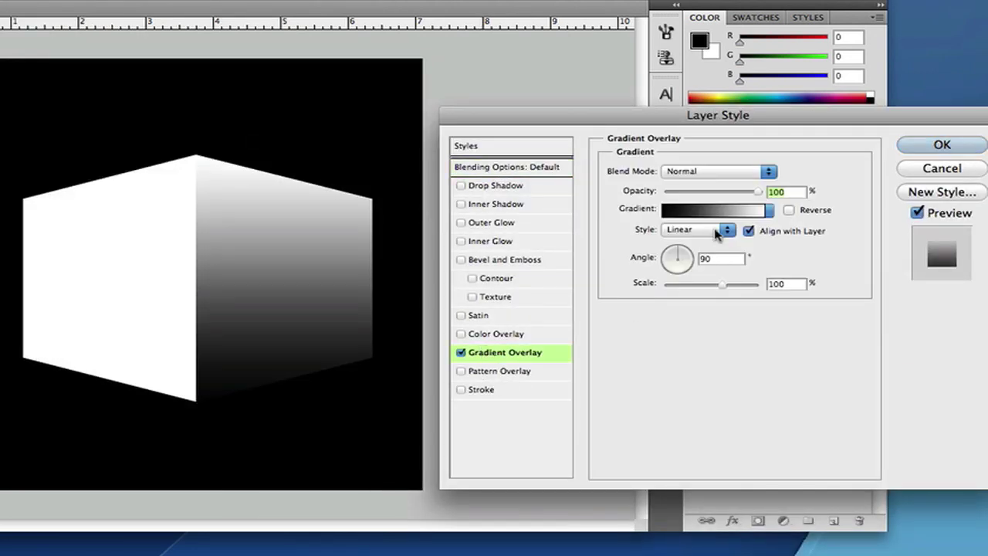
Step: Set the right face's overlay gradient to the dark-gray to light-gray preset and apply the layer style
{"action": "left_click", "coordinate": [713, 207]}
{"action": "left_click", "coordinate": [527, 219]}
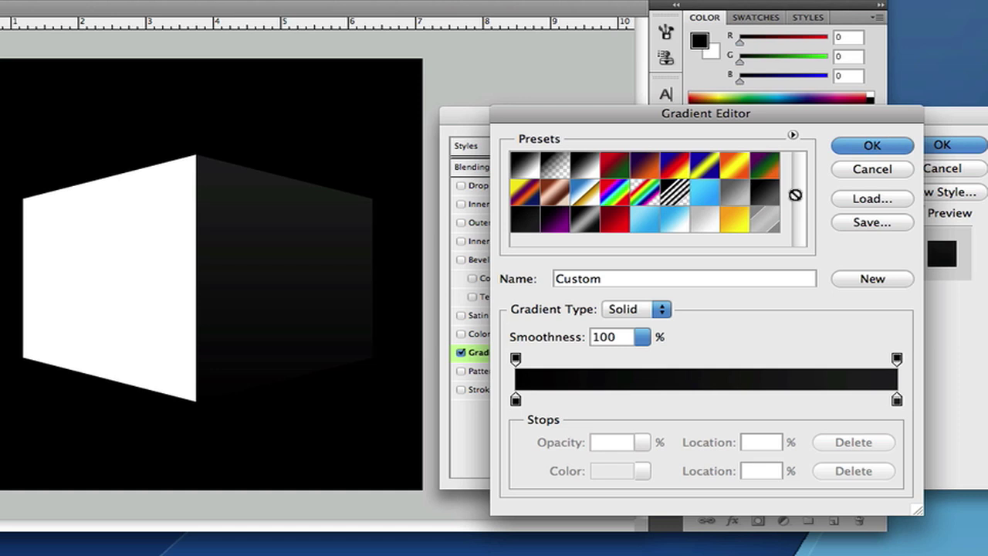
{"action": "left_click", "coordinate": [764, 194]}
{"action": "left_click_drag", "start_coordinate": [760, 223], "coordinate": [728, 194]}
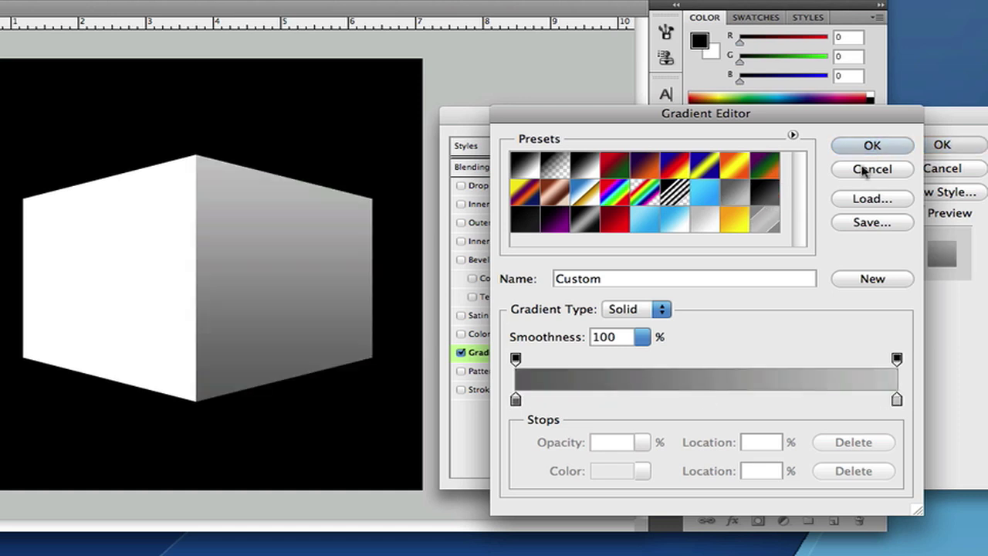
{"action": "left_click", "coordinate": [872, 146]}
{"action": "left_click", "coordinate": [924, 141]}
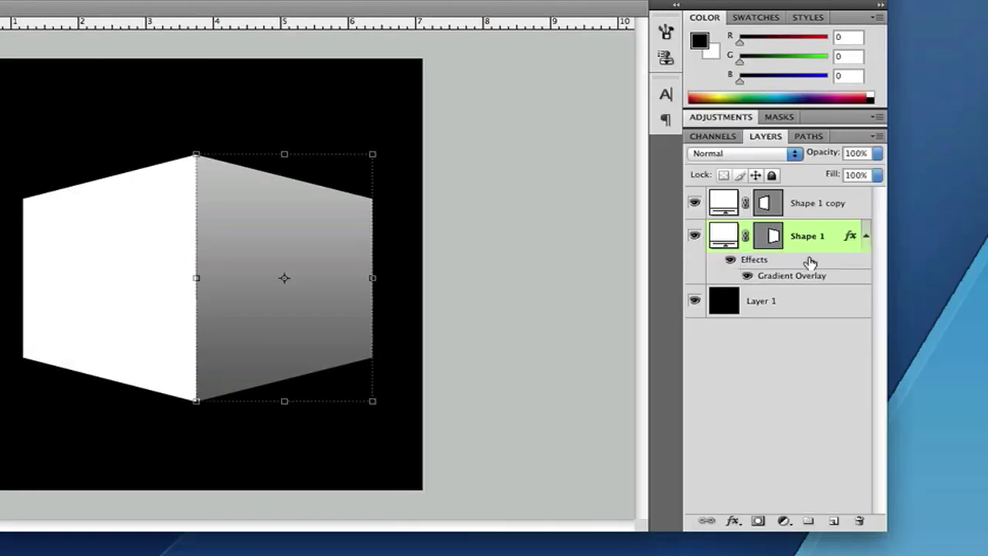
Step: Give the Shape 1 copy layer, the box's left face, a Gradient Overlay using the dark-gray to light-gray preset
{"action": "double_click", "coordinate": [849, 196]}
{"action": "left_click", "coordinate": [521, 356]}
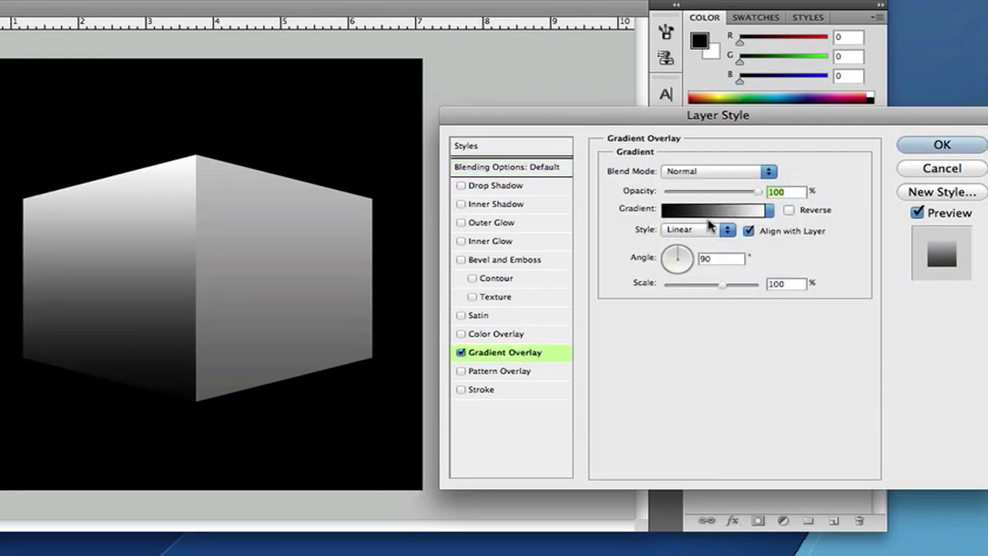
{"action": "left_click", "coordinate": [711, 214]}
{"action": "left_click", "coordinate": [713, 219]}
{"action": "left_click", "coordinate": [774, 189]}
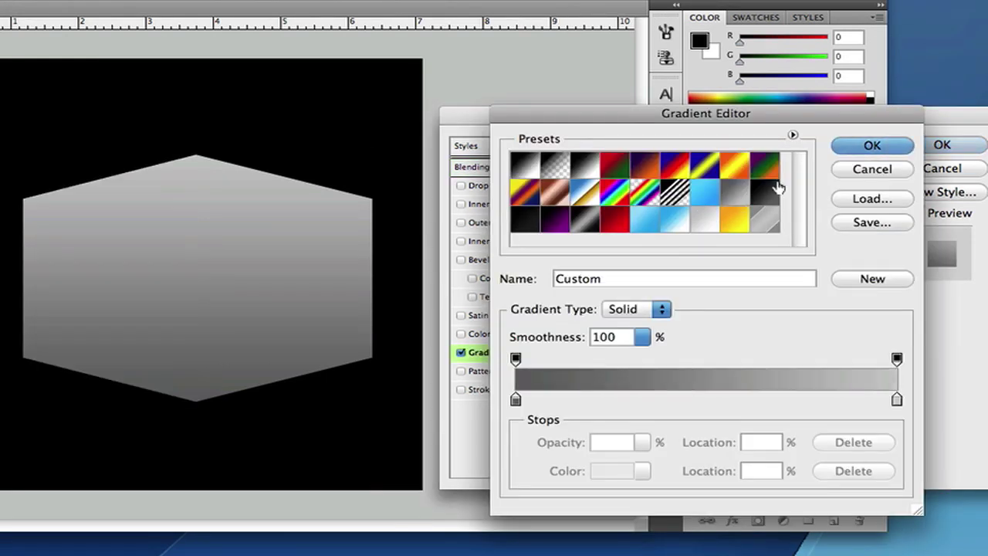
{"action": "left_click", "coordinate": [872, 146]}
{"action": "left_click", "coordinate": [940, 145]}
{"action": "key", "text": "ctrl+t"}
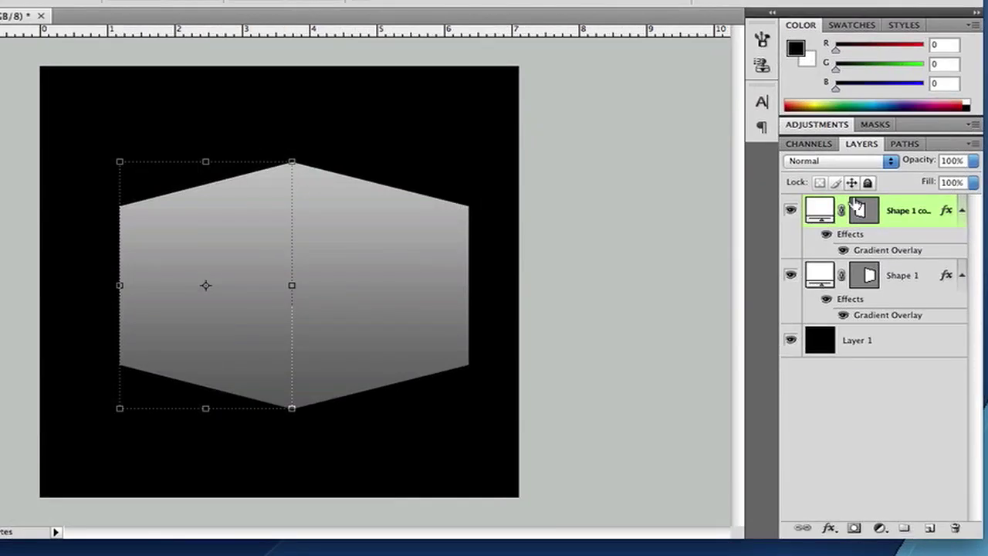
Step: Add a 1 px black outside stroke to the Shape 1 copy layer to mark the edge between the two faces
{"action": "double_click", "coordinate": [879, 244]}
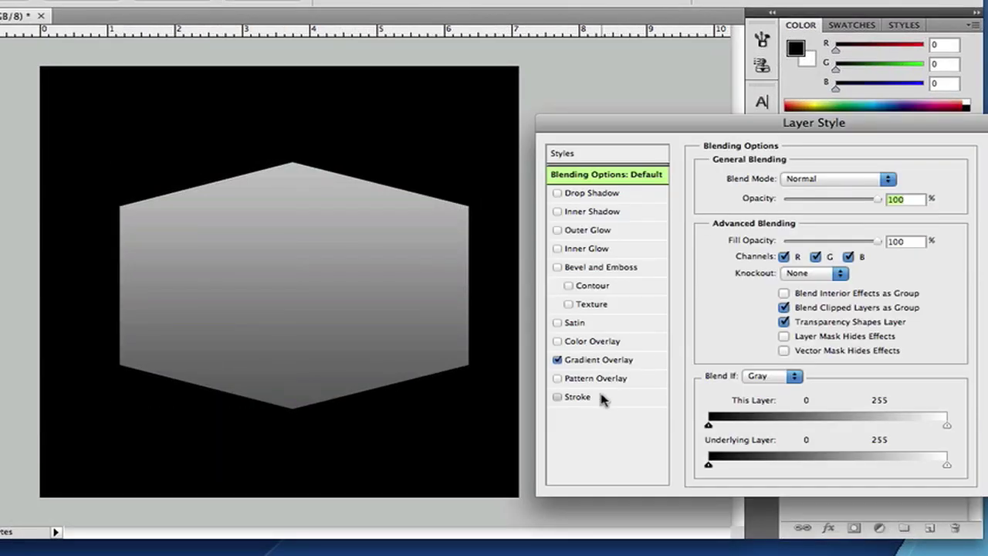
{"action": "left_click", "coordinate": [612, 396]}
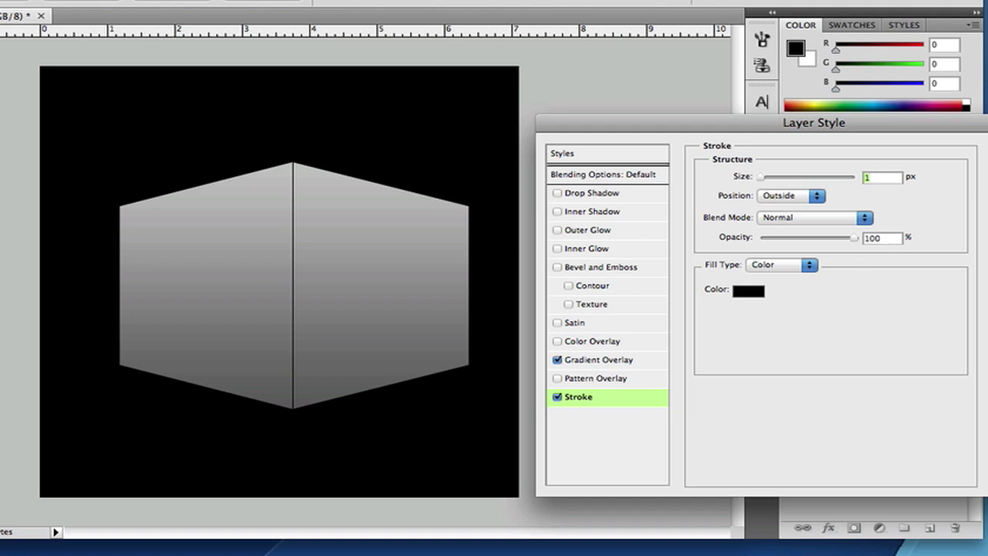
{"action": "key", "text": "Return"}
{"action": "left_click", "coordinate": [563, 496]}
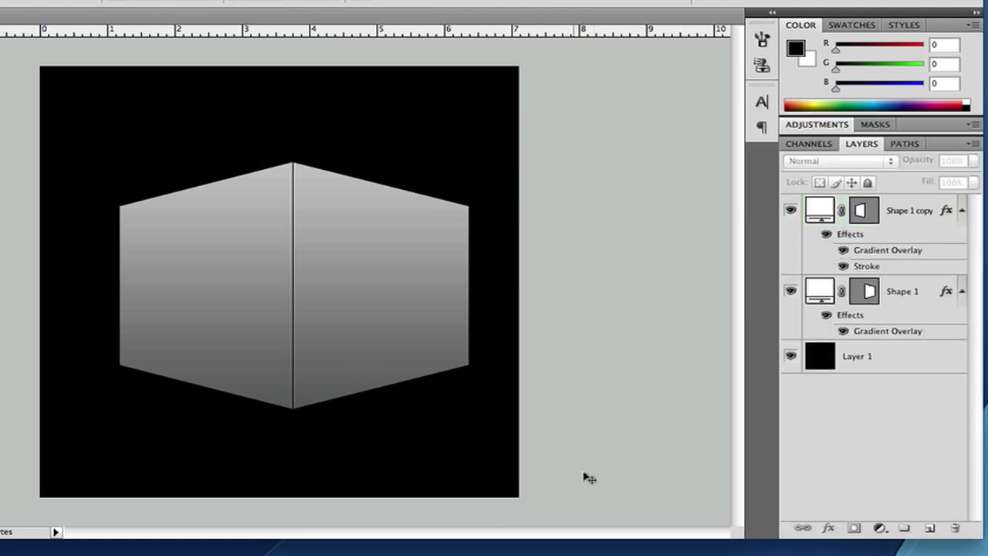
Step: Lock the black Layer 1 completely and shift both box faces together slightly up and to the left
{"action": "left_click", "coordinate": [915, 358]}
{"action": "left_click", "coordinate": [867, 183]}
{"action": "left_click_drag", "start_coordinate": [561, 472], "coordinate": [11, 103]}
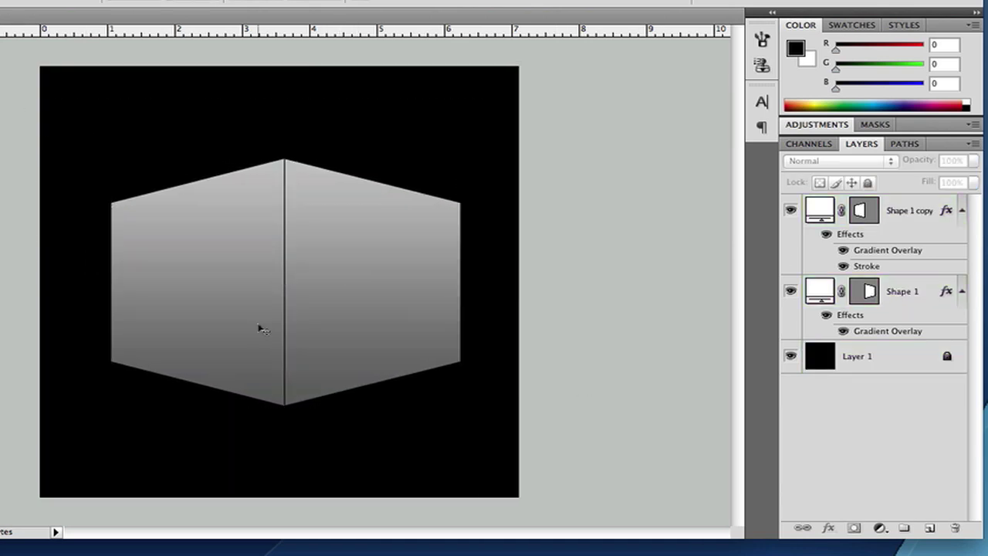
Step: Narrow the box's left face by moving its outer edge inward, and shift both faces slightly up and left
{"action": "left_click", "coordinate": [258, 328]}
{"action": "left_click_drag", "start_coordinate": [110, 278], "coordinate": [137, 278]}
{"action": "key", "text": "Return"}
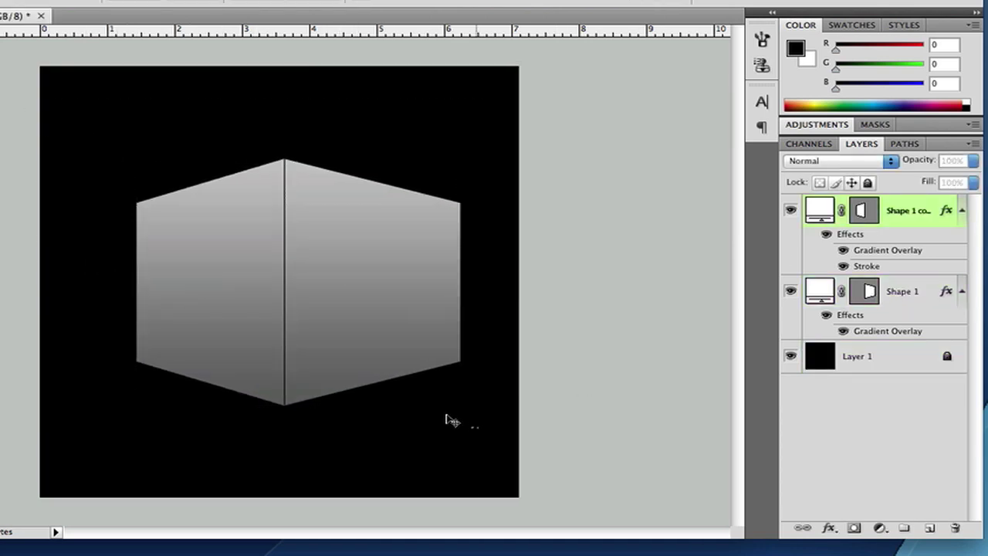
{"action": "left_click", "coordinate": [370, 326], "text": "shift"}
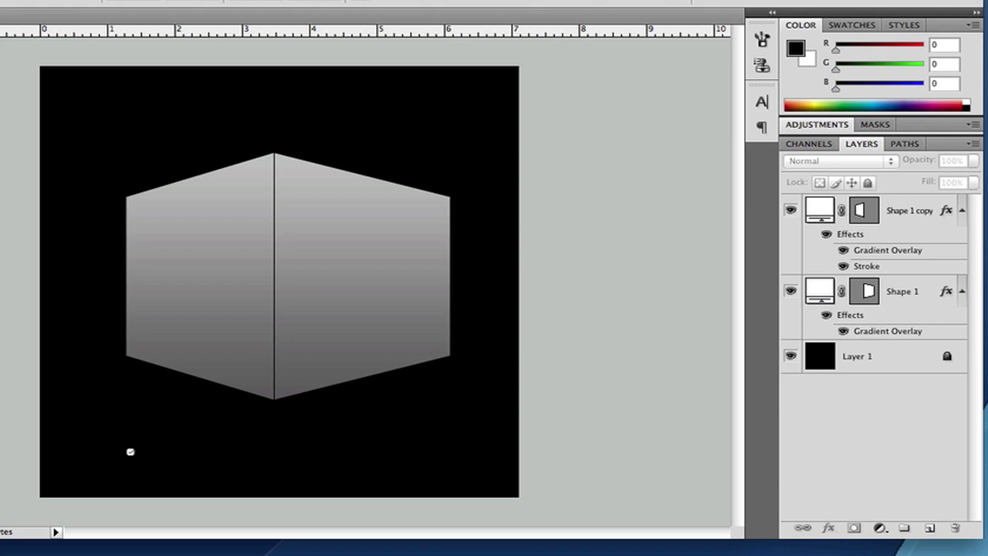
Step: Add the white text "AW" below the box and enlarge its font size until it spans over a third of the canvas
{"action": "left_click", "coordinate": [132, 449]}
{"action": "type", "text": "AW"}
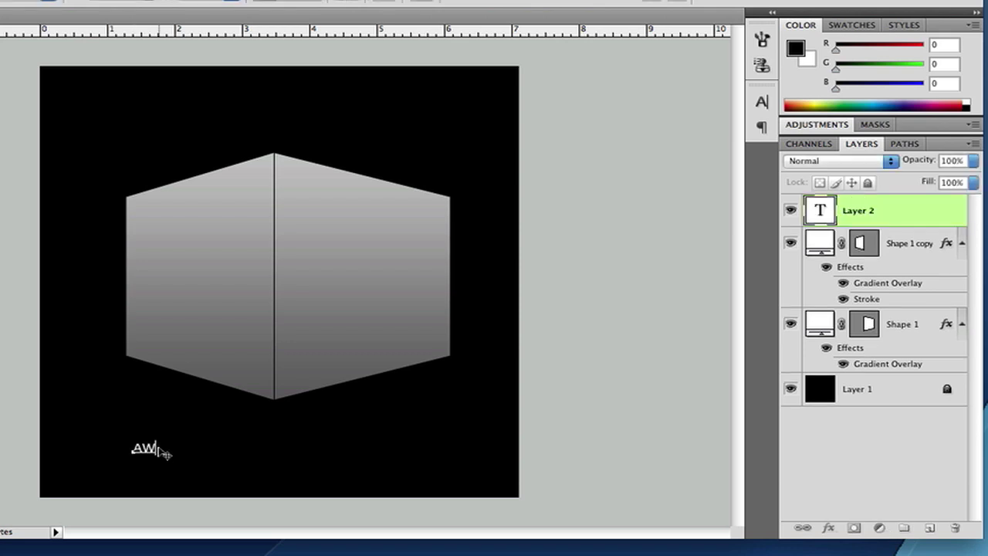
{"action": "key", "text": "super+a"}
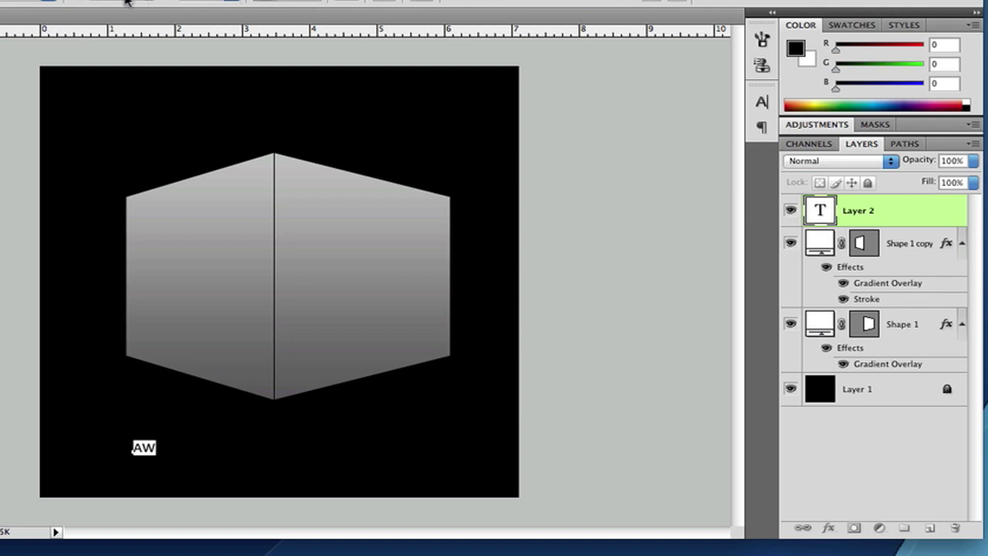
{"action": "left_click_drag", "start_coordinate": [79, 1], "coordinate": [198, 23]}
{"action": "key", "text": "super+Return"}
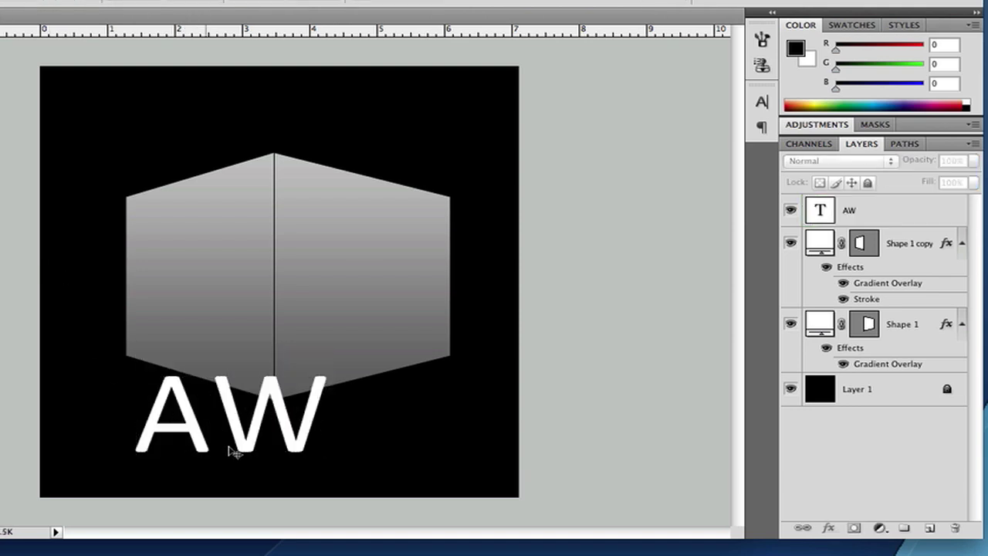
Step: Move the AW text onto the box's right face and scale it down to fit inside that face
{"action": "left_click_drag", "start_coordinate": [273, 441], "coordinate": [379, 307]}
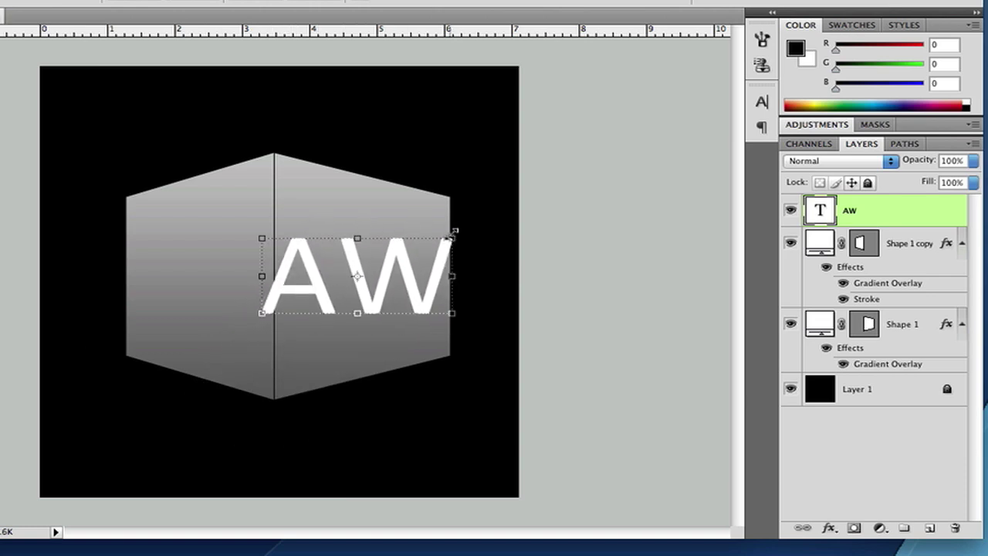
{"action": "left_click_drag", "start_coordinate": [439, 242], "coordinate": [417, 260]}
{"action": "key", "text": "super+t"}
{"action": "left_click_drag", "start_coordinate": [442, 228], "coordinate": [386, 264]}
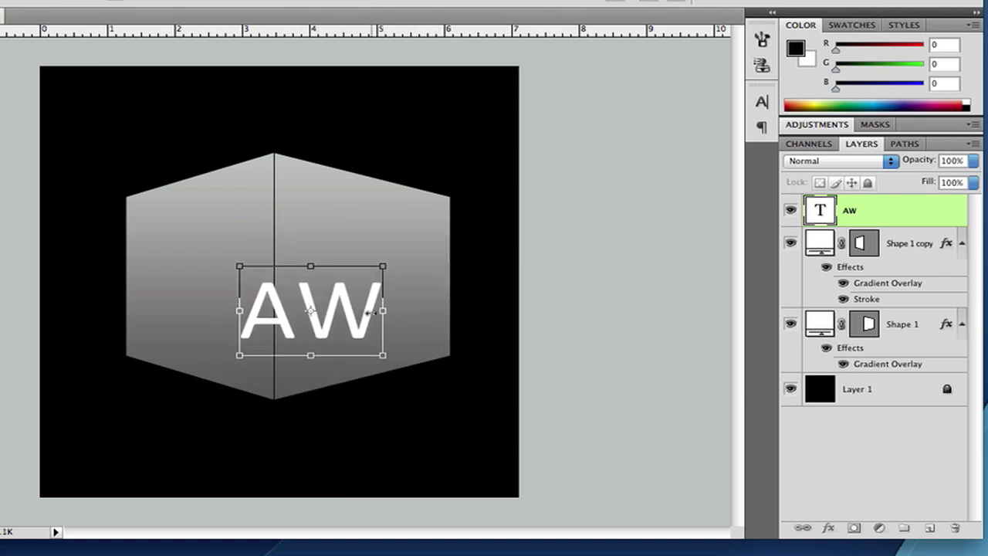
{"action": "key", "text": "Return"}
{"action": "left_click_drag", "start_coordinate": [373, 313], "coordinate": [423, 292]}
{"action": "key", "text": "super+t"}
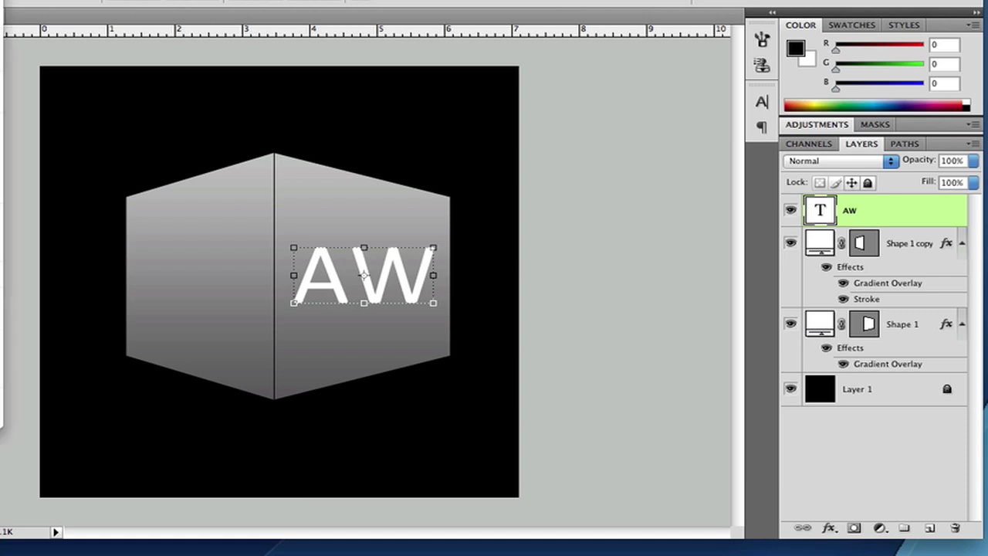
Step: Rasterize the AW text layer so that it can be transformed in perspective
{"action": "mouse_move", "coordinate": [2, 157]}
{"action": "key", "text": "Escape"}
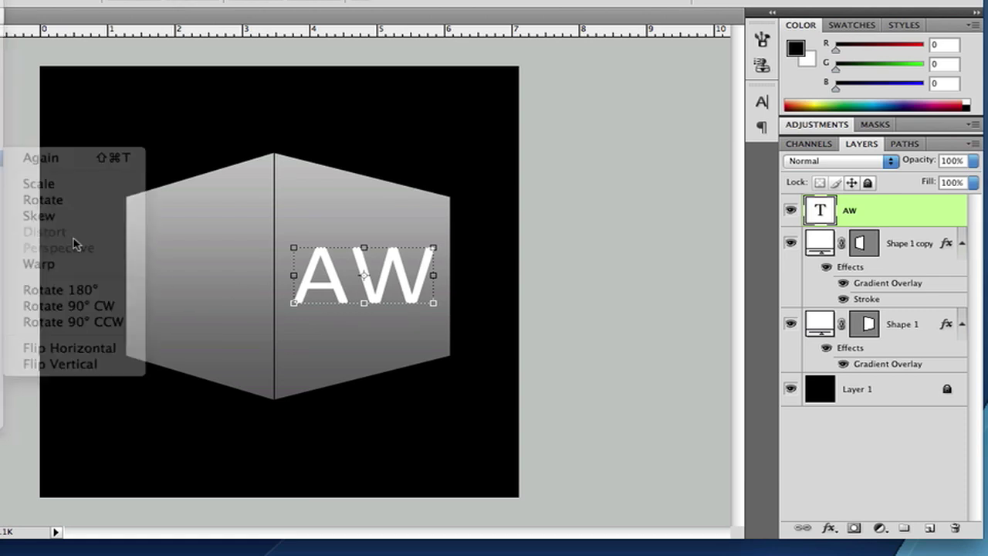
{"action": "right_click", "coordinate": [889, 218]}
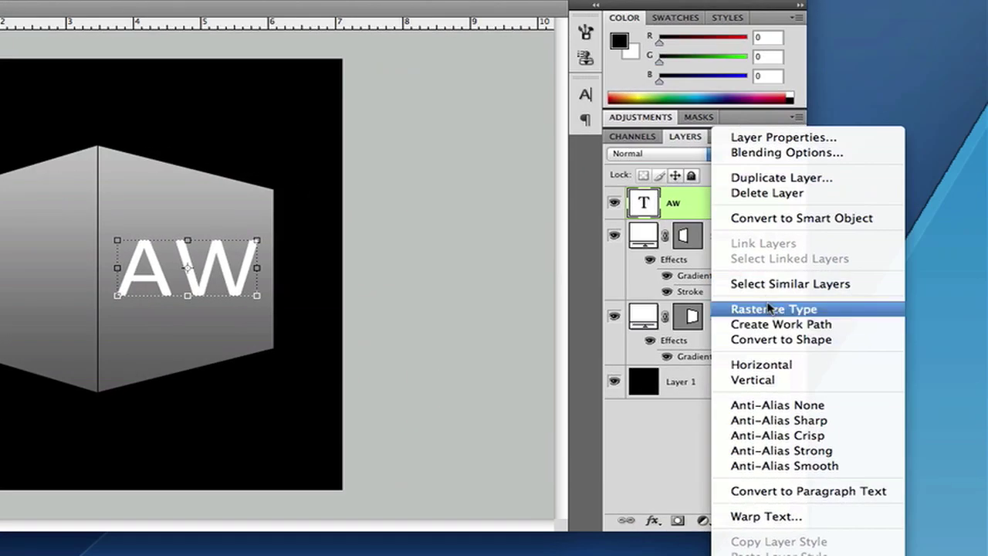
{"action": "left_click", "coordinate": [772, 309]}
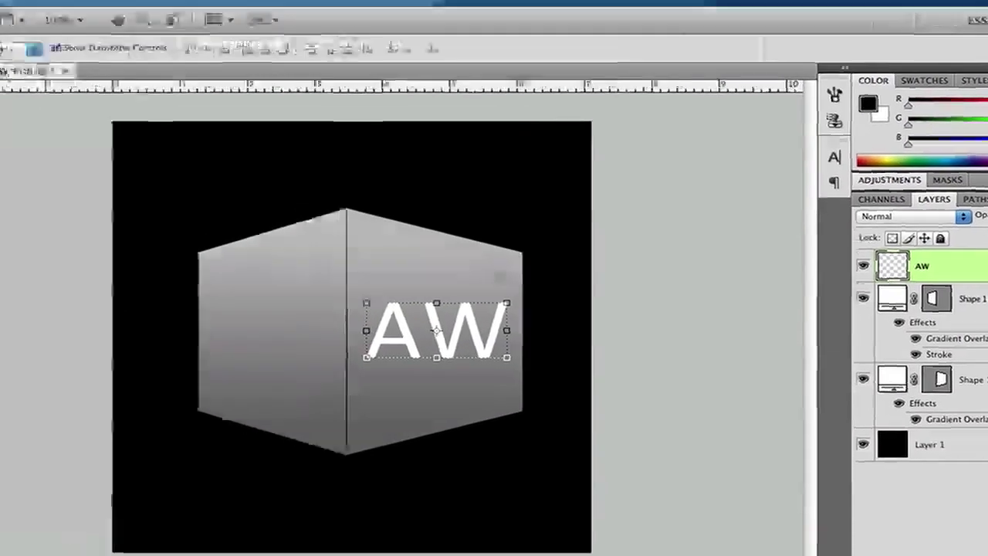
Step: Apply a Perspective transform to the AW lettering, making its left side taller to match the right face
{"action": "left_click", "coordinate": [97, 2]}
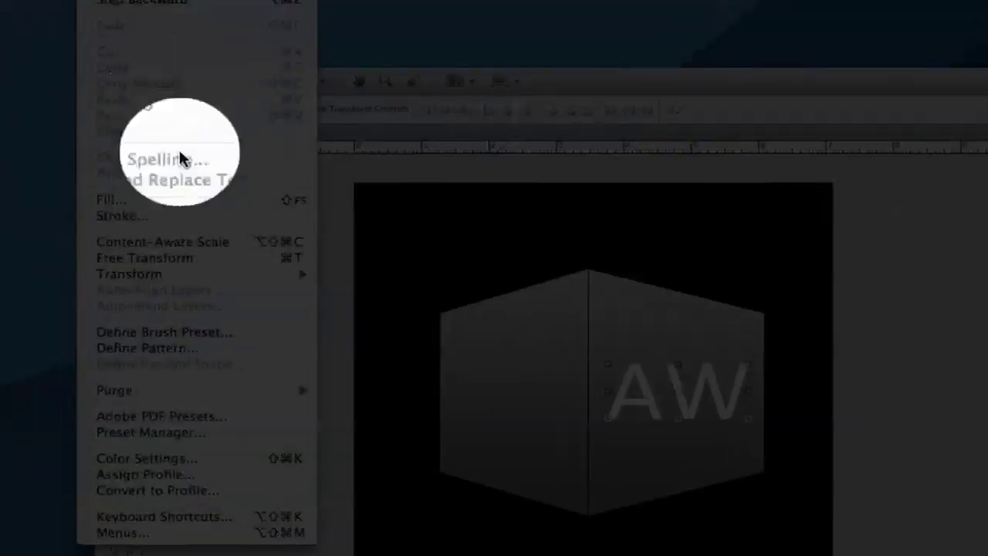
{"action": "mouse_move", "coordinate": [225, 274]}
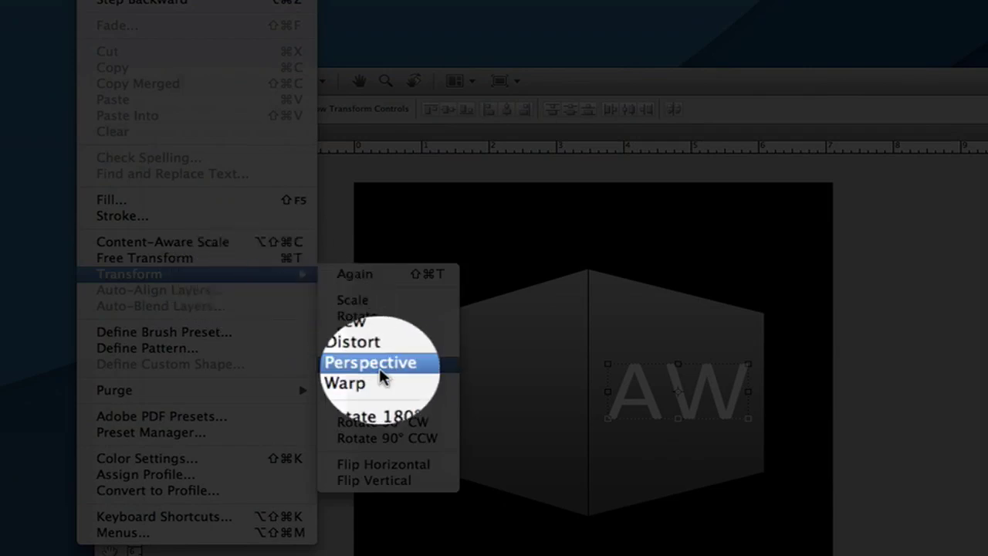
{"action": "left_click", "coordinate": [372, 363]}
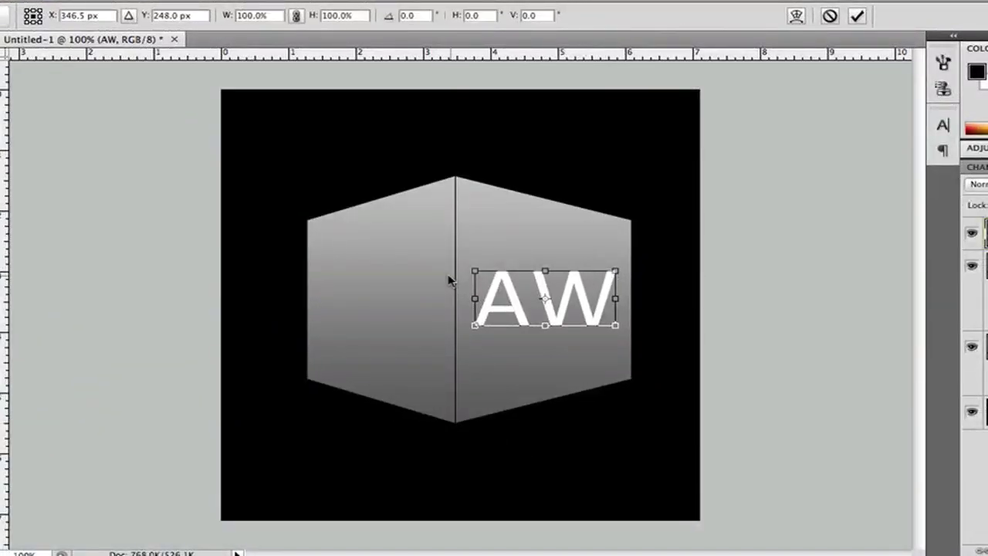
{"action": "left_click_drag", "start_coordinate": [476, 278], "coordinate": [477, 258]}
{"action": "key", "text": "Return"}
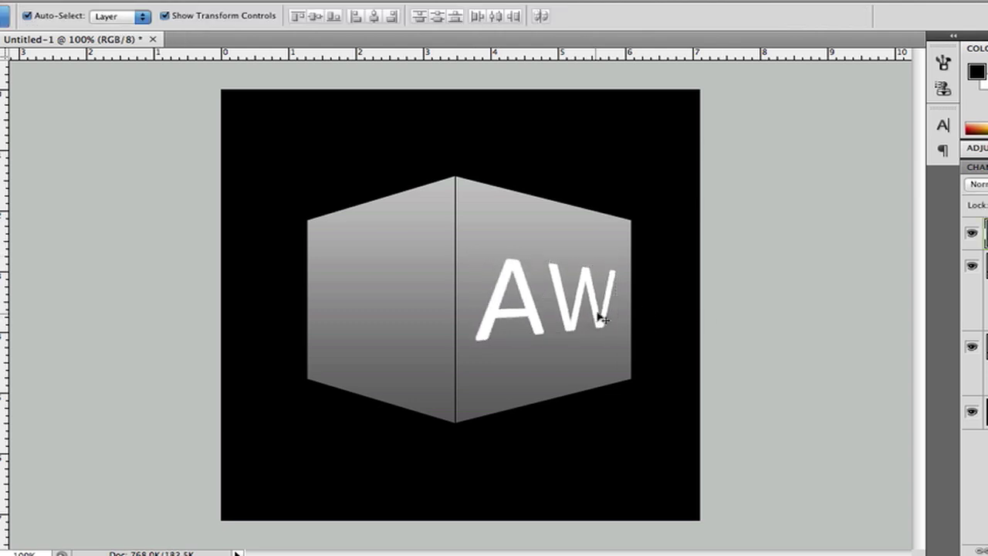
Step: Add a Drop Shadow layer style to the AW layer and set the shadow angle to 7°
{"action": "left_click", "coordinate": [597, 312]}
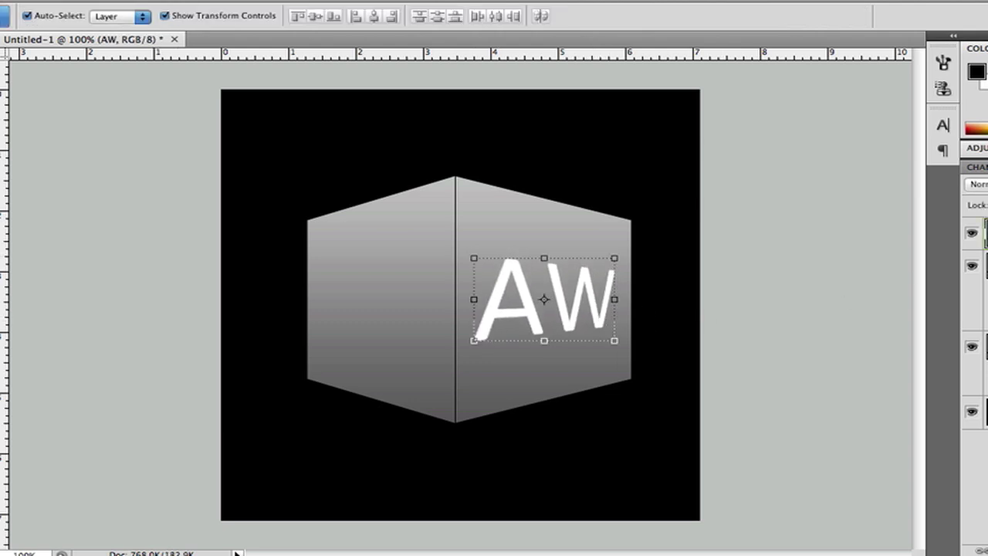
{"action": "left_click", "coordinate": [776, 218]}
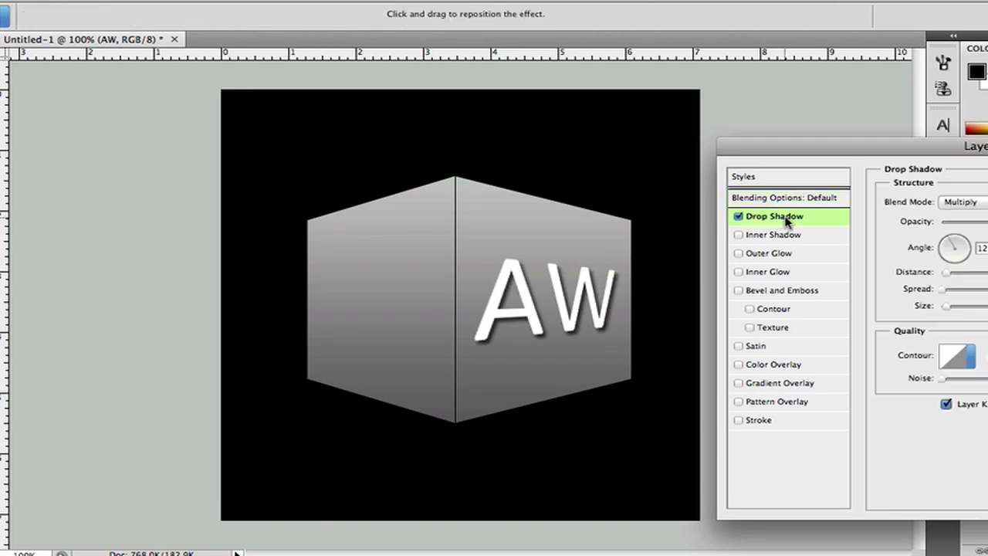
{"action": "left_click_drag", "start_coordinate": [962, 253], "coordinate": [972, 260]}
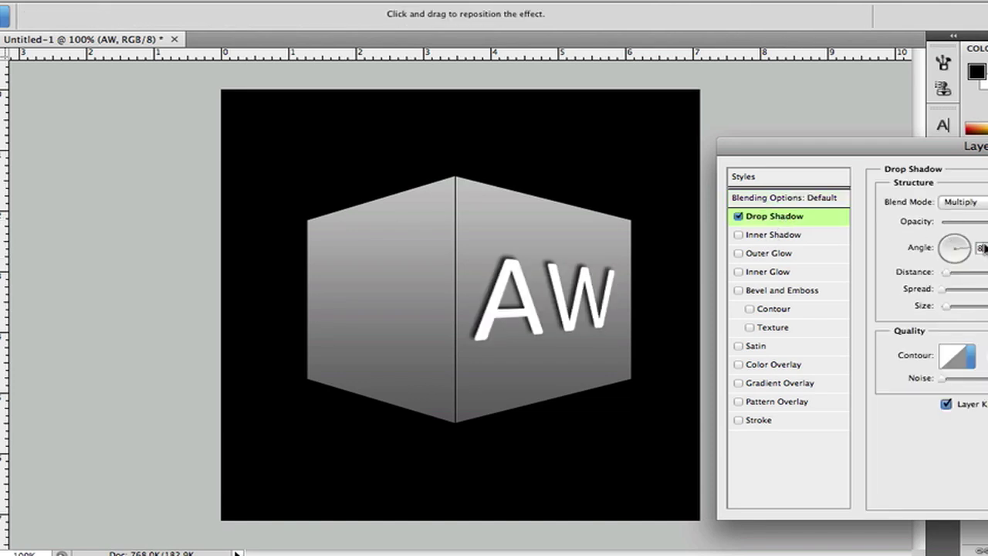
{"action": "left_click_drag", "start_coordinate": [983, 245], "coordinate": [981, 245]}
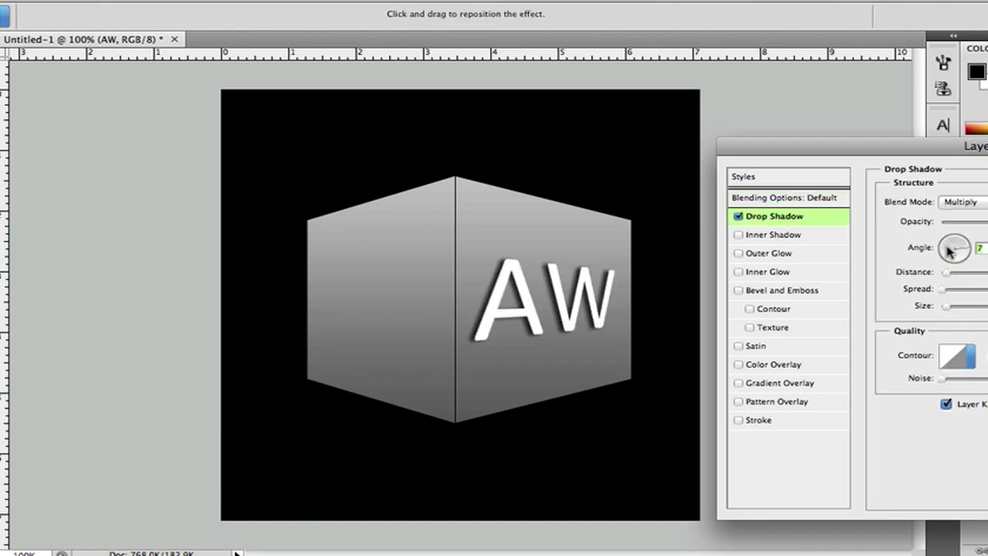
Step: Add a Gradient Overlay to the AW lettering with the light-gray to white preset, apply the layer style and deselect the layer
{"action": "left_click", "coordinate": [776, 384]}
{"action": "left_click", "coordinate": [972, 240]}
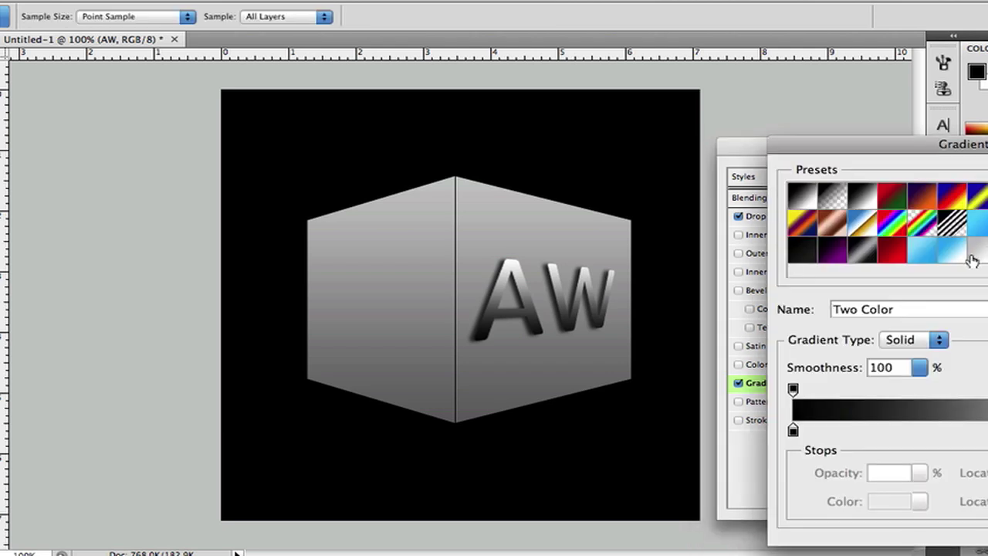
{"action": "left_click", "coordinate": [972, 256]}
{"action": "key", "text": "Return"}
{"action": "key", "text": "Return"}
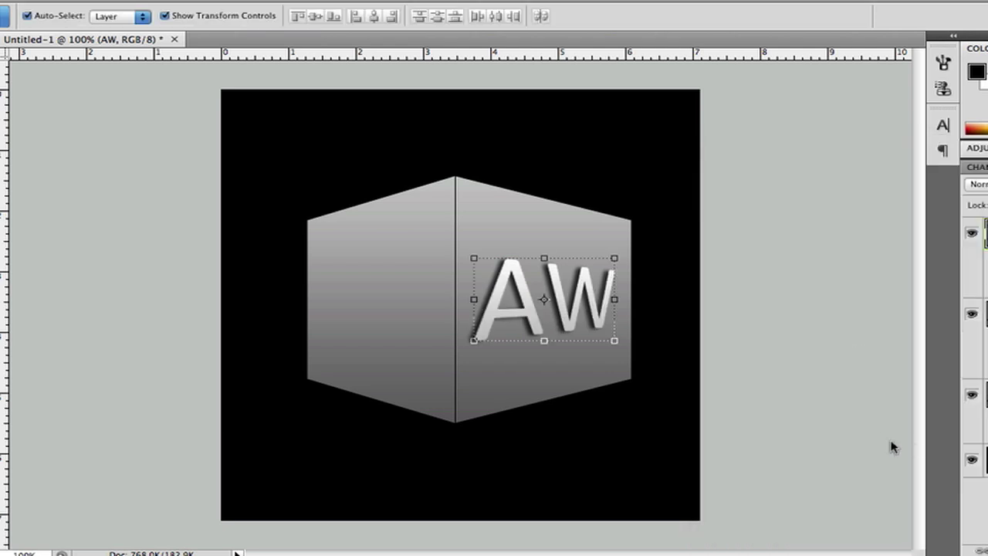
{"action": "left_click", "coordinate": [887, 442]}
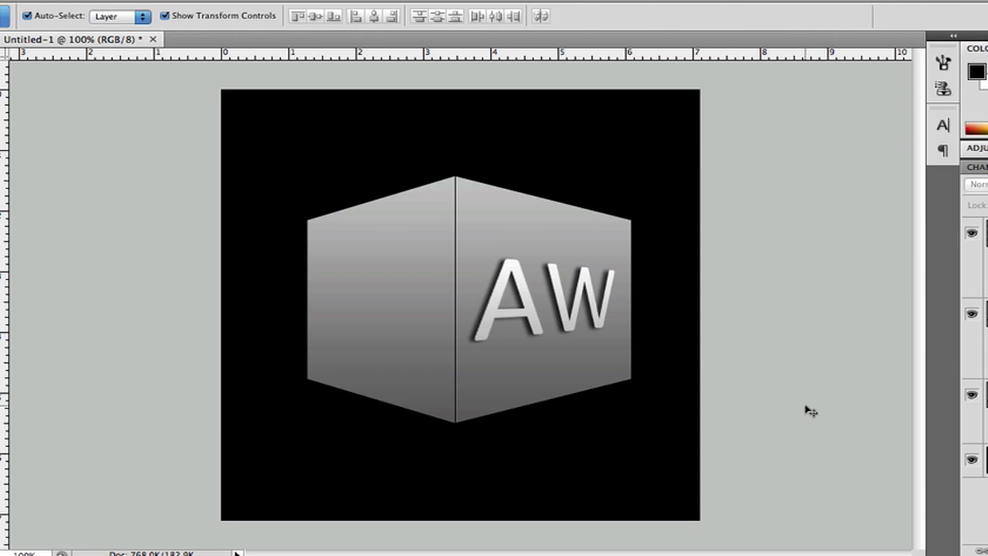